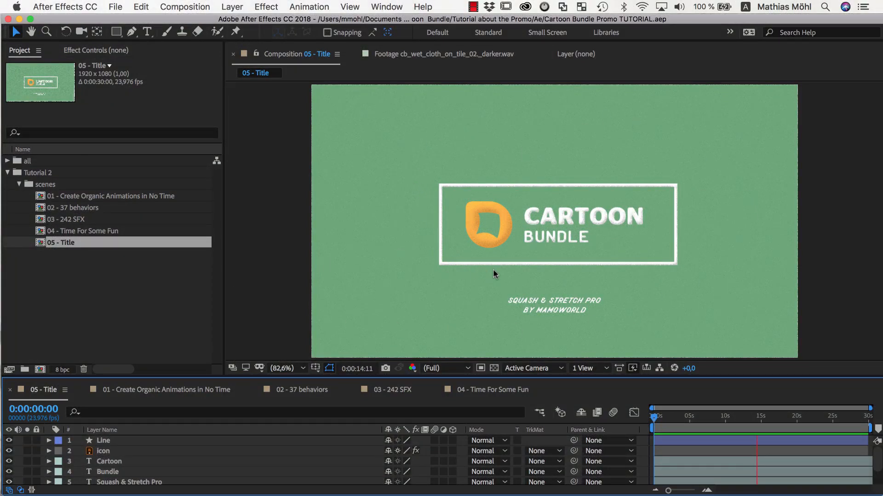
# Examine the textured lettering of the 05 - Title composition at 400% and return to the full frame.
pyautogui.scroll(3, 511, 252)
pyautogui.press('.')
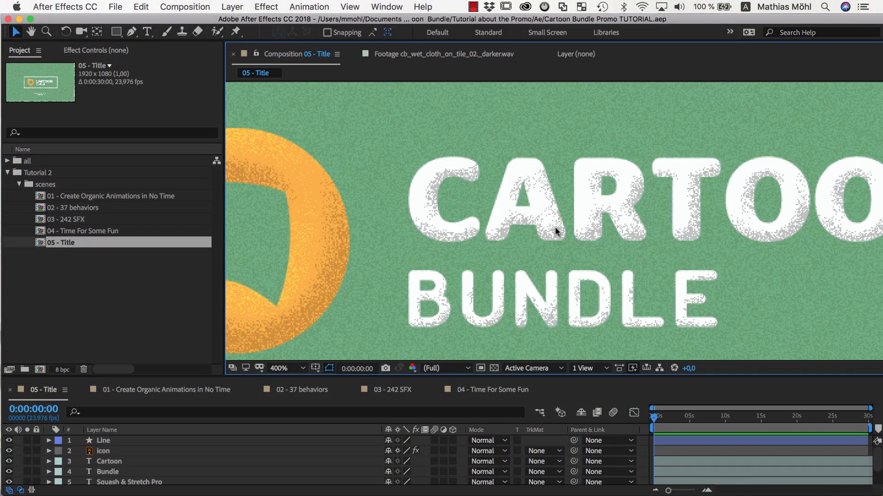
pyautogui.hotkey('shift', '/')
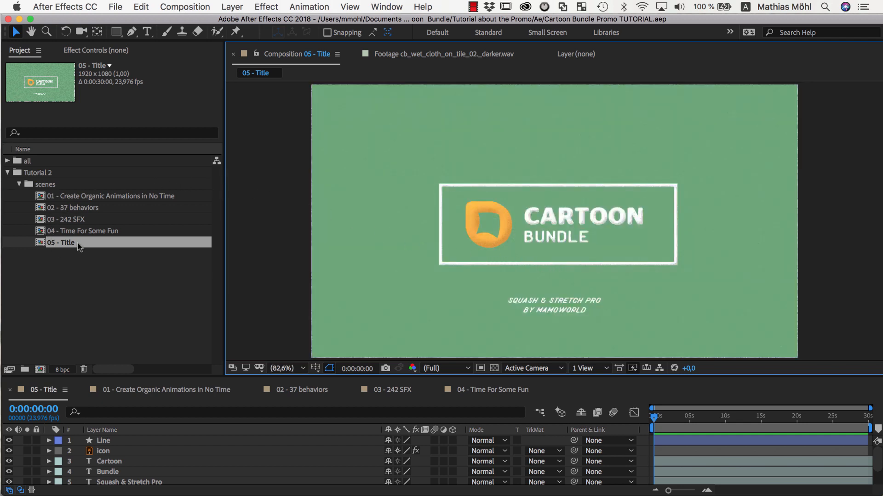
# Review the five scene compositions in order, ending back on 01 - Create Organic Animations in No Time.
pyautogui.doubleClick(82, 199)
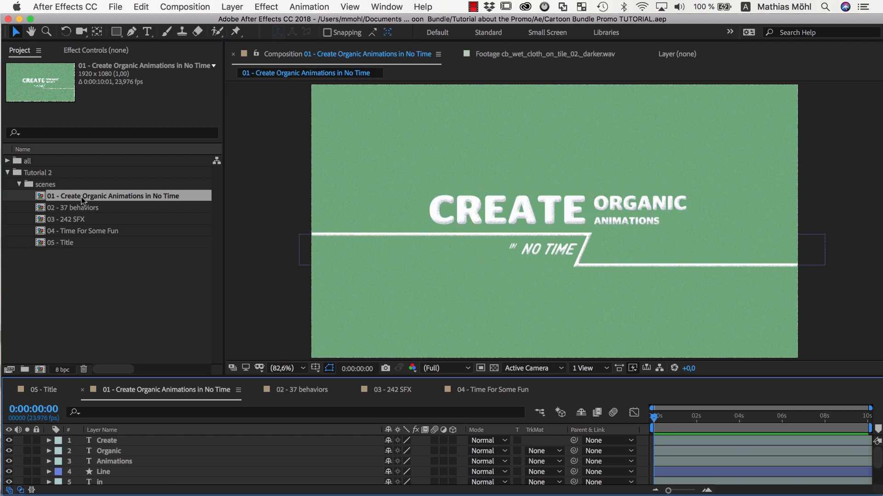
pyautogui.doubleClick(84, 211)
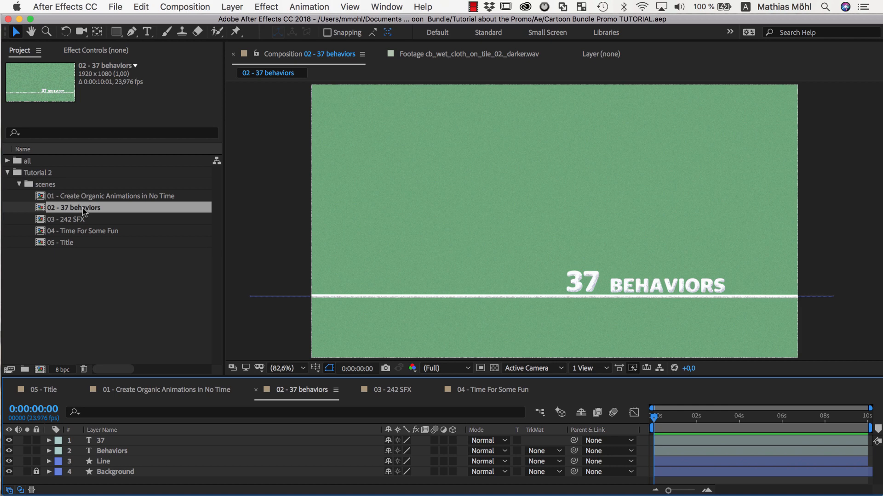
pyautogui.doubleClick(84, 222)
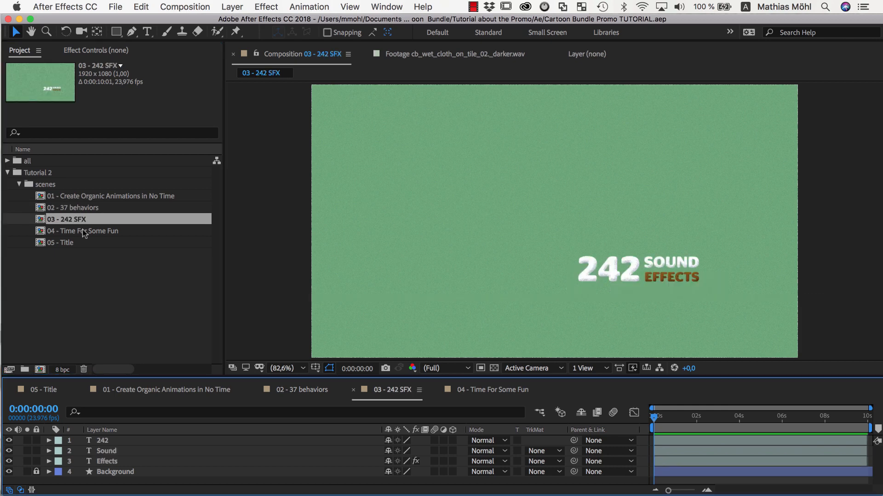
pyautogui.doubleClick(84, 233)
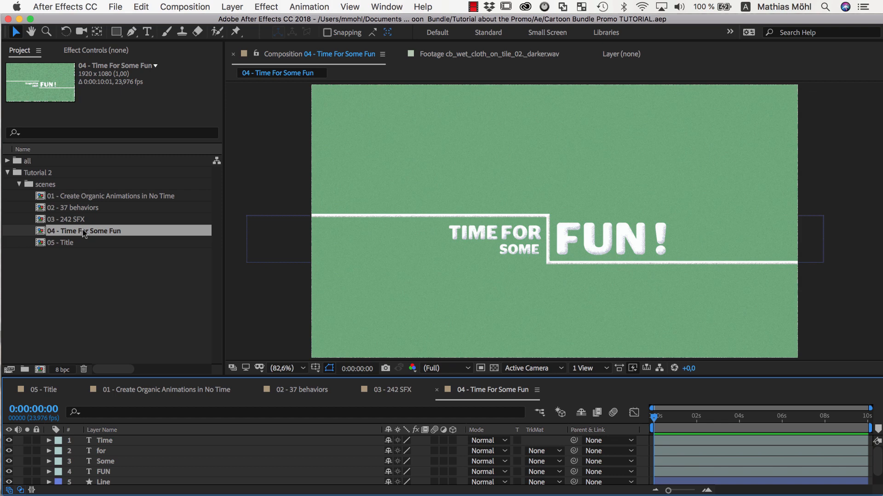
pyautogui.doubleClick(84, 242)
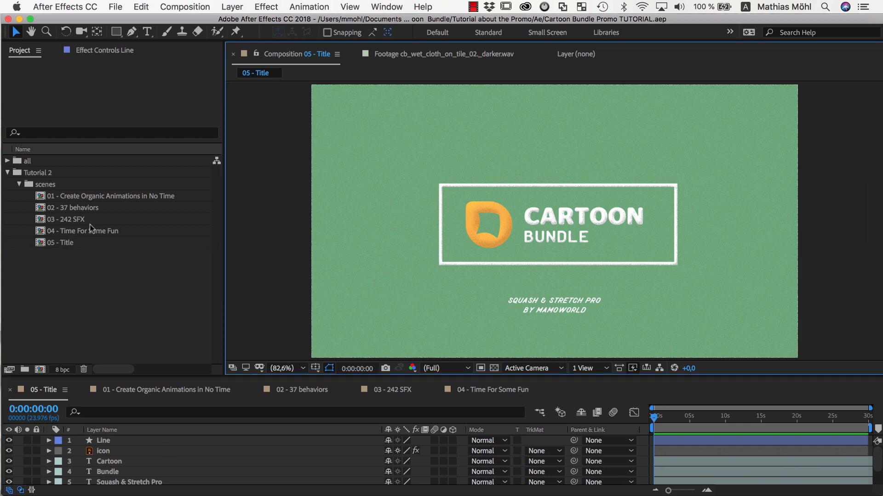
pyautogui.doubleClick(89, 196)
# Replace the CREATE text with "Change me" and move it clear of the ORGANIC text.
pyautogui.doubleClick(451, 212)
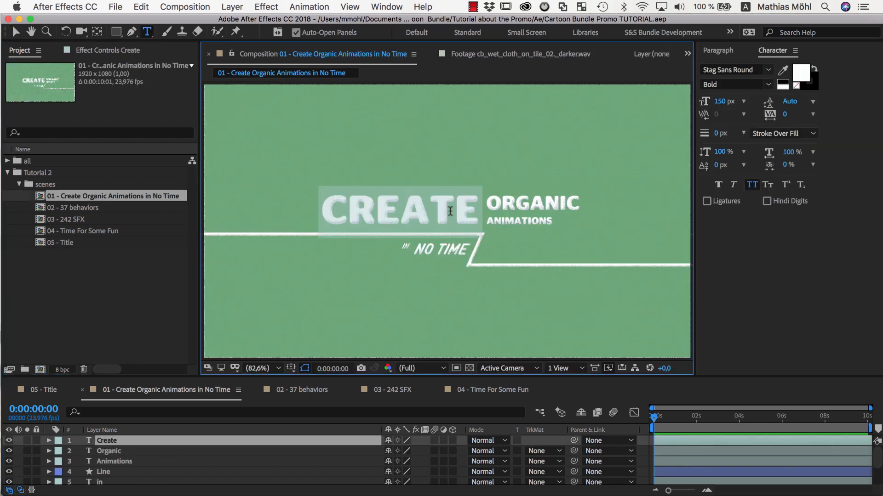
pyautogui.write('Change me')
pyautogui.click(16, 32)
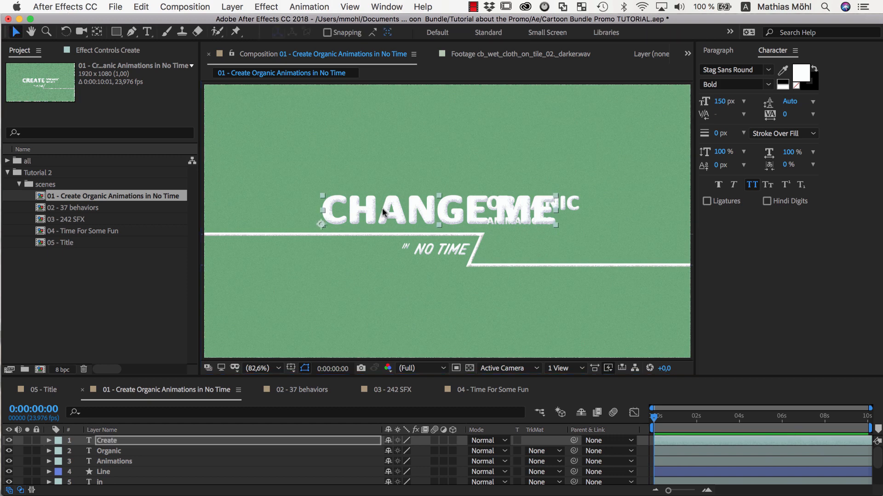
pyautogui.moveTo(382, 210); pyautogui.dragTo(307, 212)
pyautogui.click(320, 259)
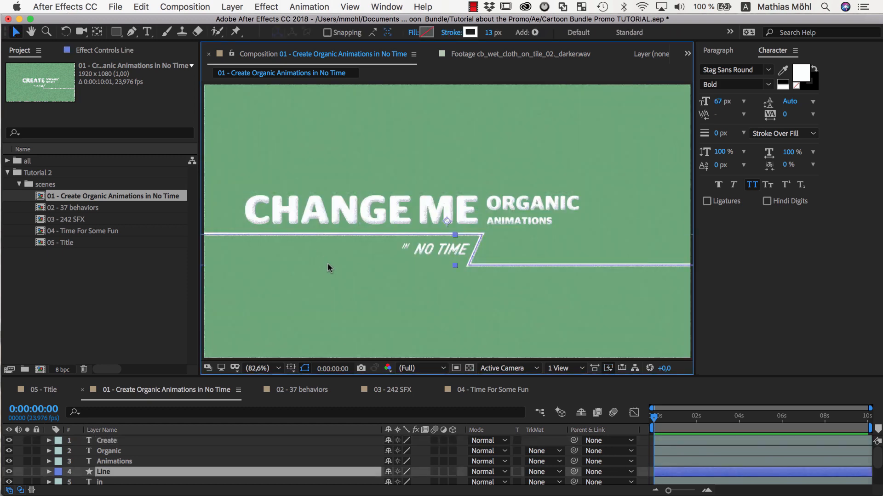
pyautogui.click(490, 276)
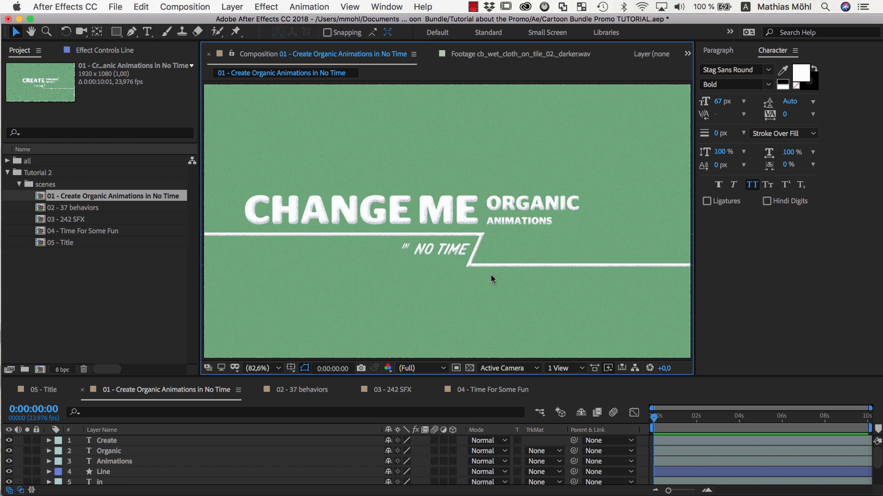
# Undo the text replacement and the move of the headline, and deselect the layer.
pyautogui.press('super+z')
pyautogui.press('super+z')
pyautogui.press('super+z')
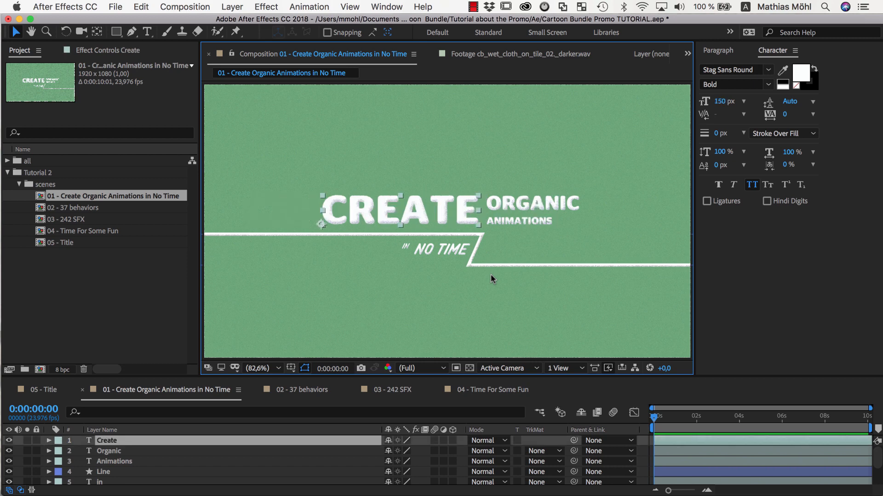
pyautogui.click(329, 161)
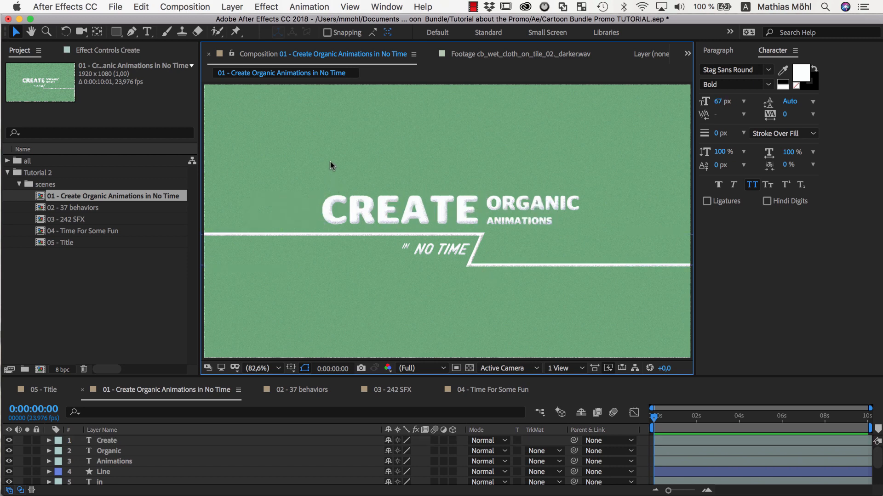
# Save the current frame of the scene 01 composition as a file.
pyautogui.click(208, 6)
pyautogui.moveTo(198, 146)
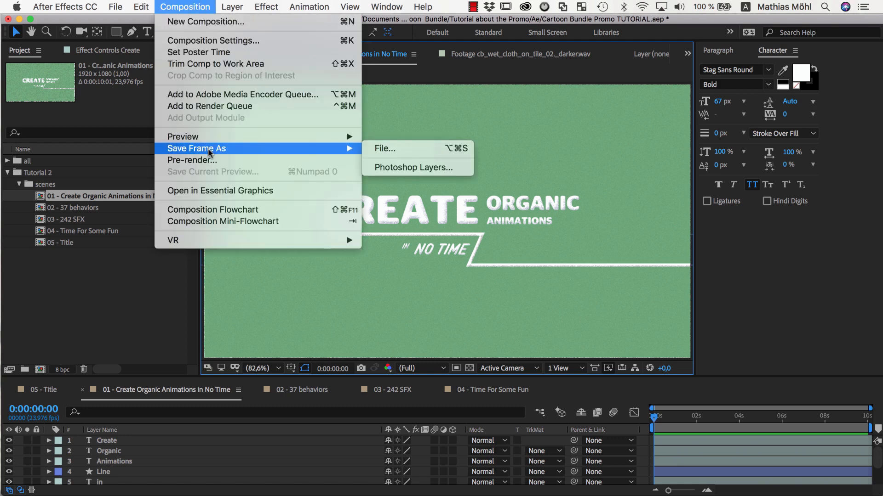
pyautogui.click(386, 146)
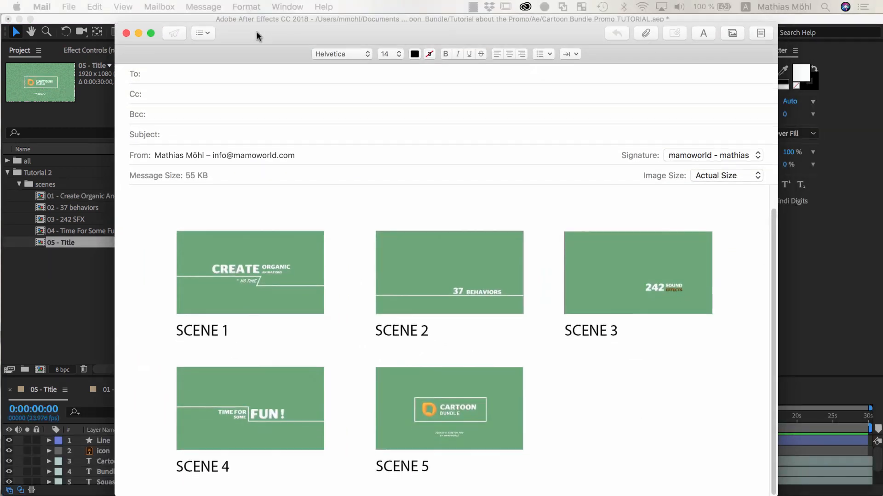
# In the Mail draft, write "Hi, here is a first draft of the story for the video :-)" above the scene images.
pyautogui.write('Hi,')
pyautogui.press('Return')
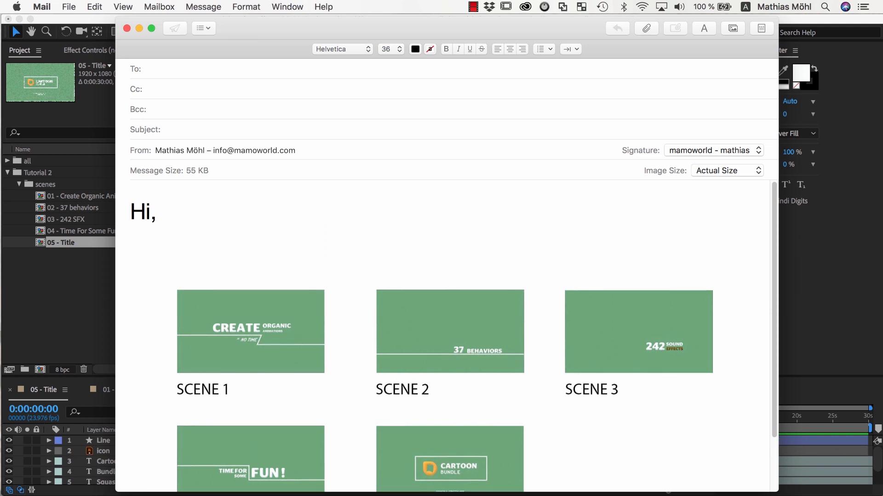
pyautogui.write('here is a first draft of the story for the vide')
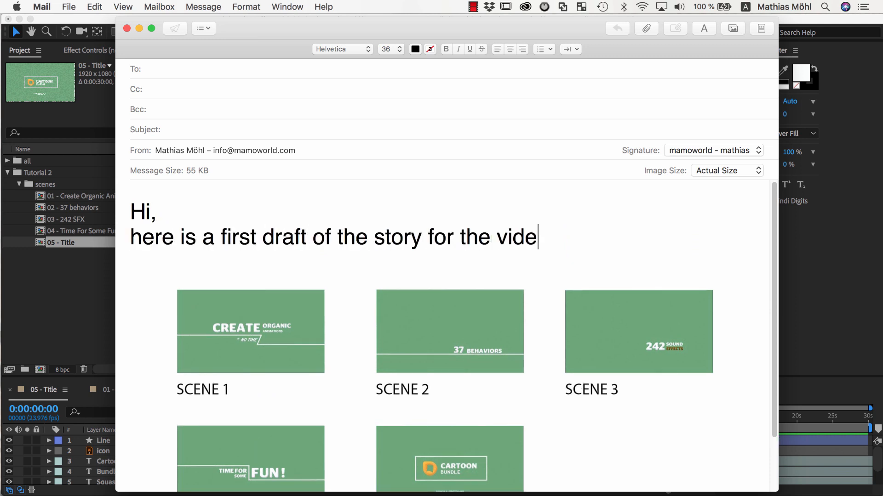
pyautogui.write('o :-)')
pyautogui.scroll(-3, 340, 317)
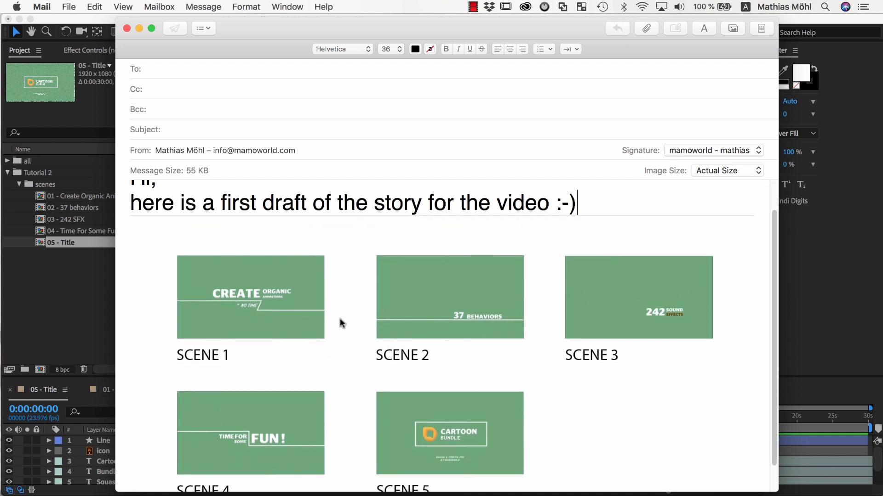
pyautogui.scroll(-2, 341, 323)
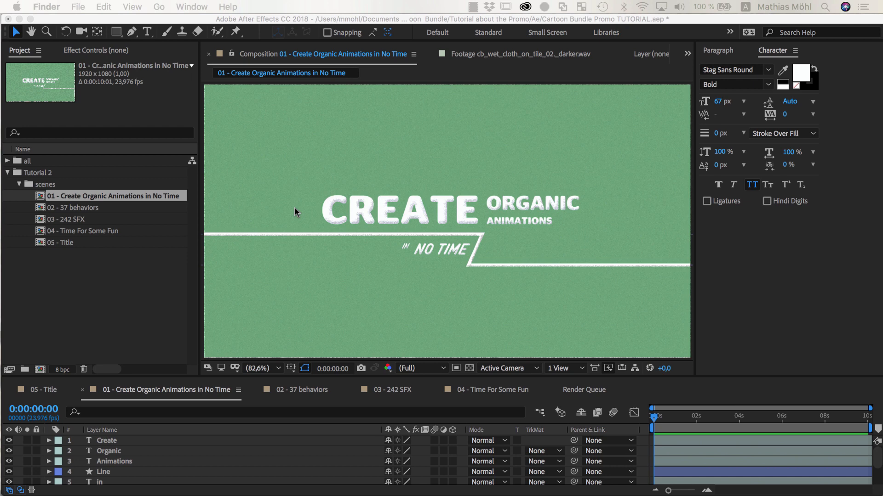
# With the Create text layer selected in After Effects, open the Squash and Stretch Pro extension, dock it beside the composition and widen it.
pyautogui.click(356, 211)
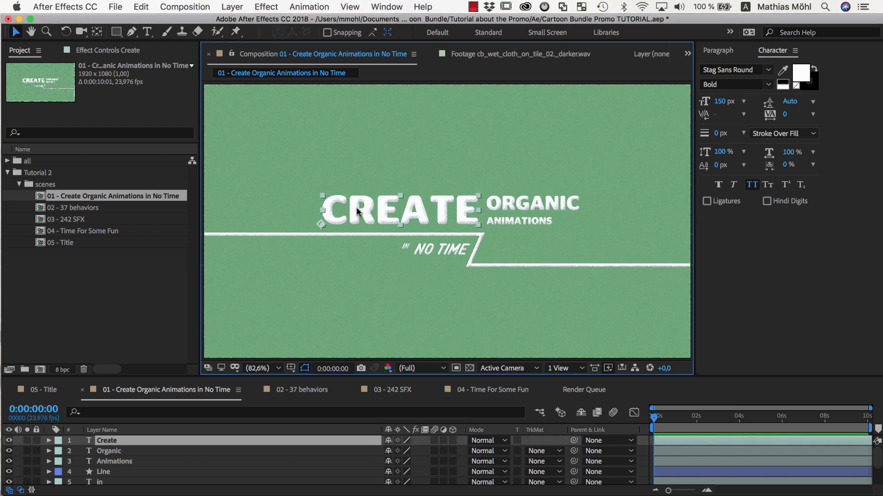
pyautogui.click(386, 7)
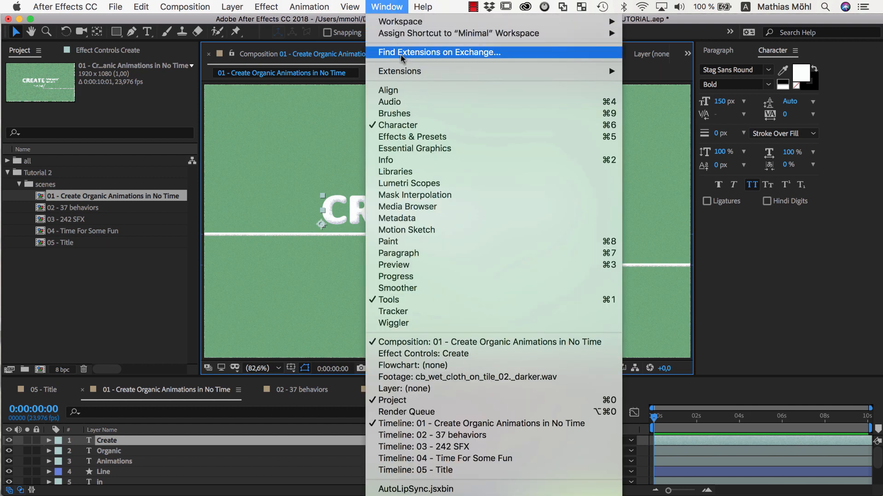
pyautogui.moveTo(405, 72)
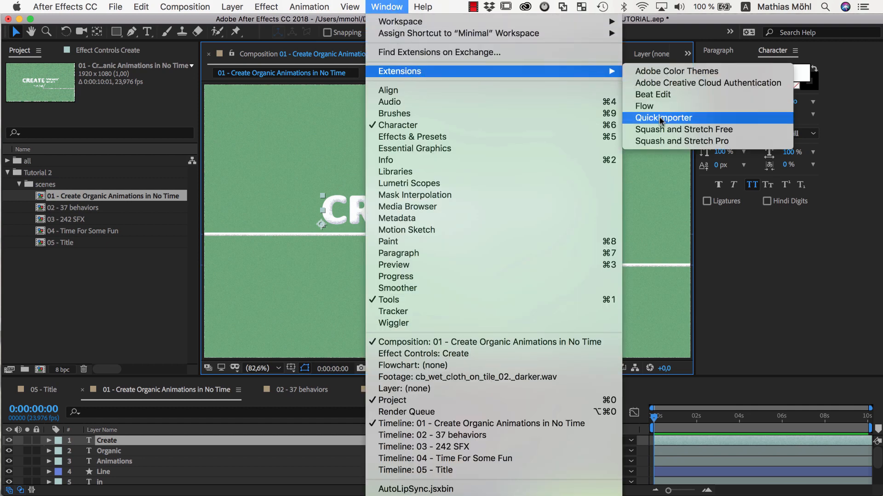
pyautogui.click(680, 140)
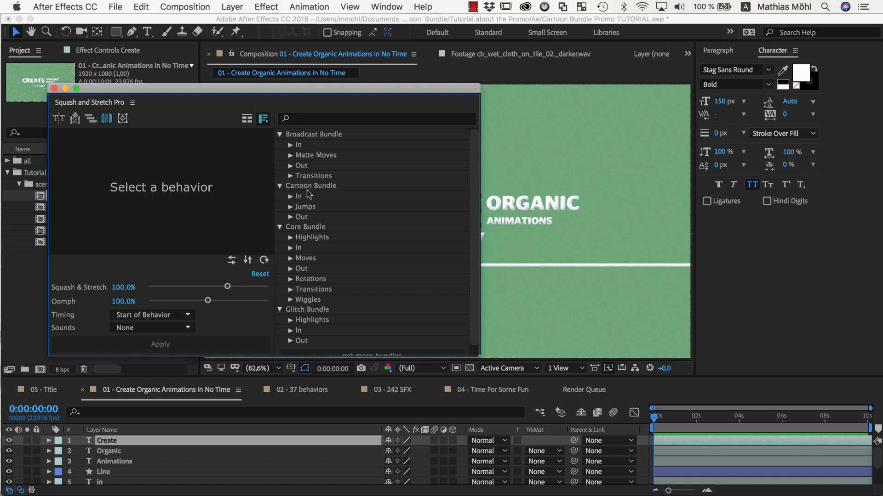
pyautogui.moveTo(106, 101); pyautogui.dragTo(137, 151)
pyautogui.moveTo(200, 152); pyautogui.dragTo(254, 159)
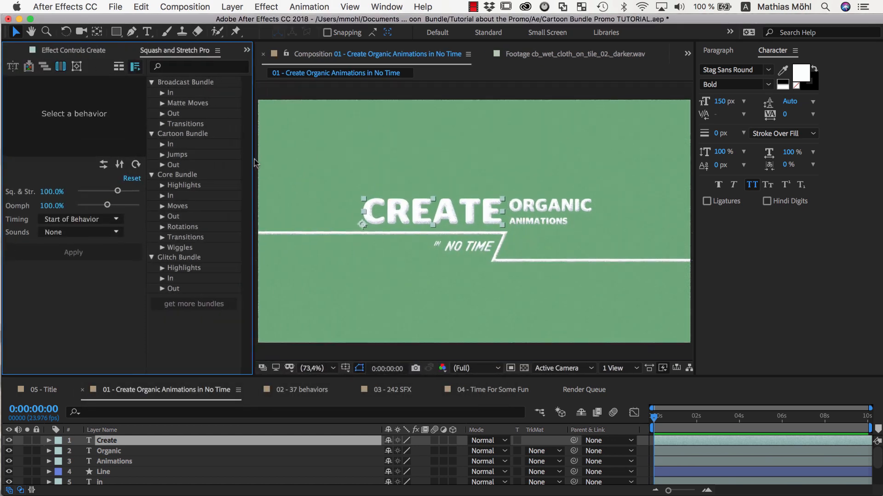
# Choose the Elastic Drop behavior from the Cartoon Bundle's Drop in group of In behaviors.
pyautogui.click(162, 144)
pyautogui.click(171, 155)
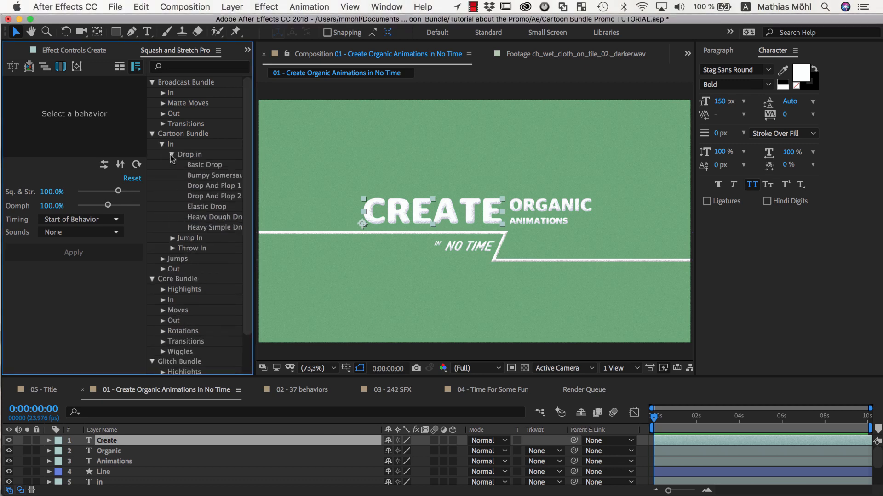
pyautogui.click(193, 208)
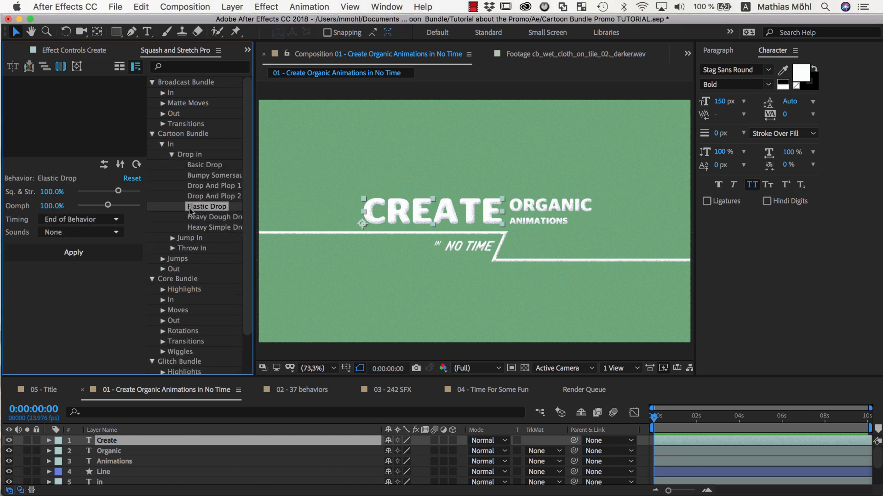
pyautogui.click(61, 67)
# Shorten the work area to about the first two seconds and set the current time to 0:00:02:00.
pyautogui.click(663, 395)
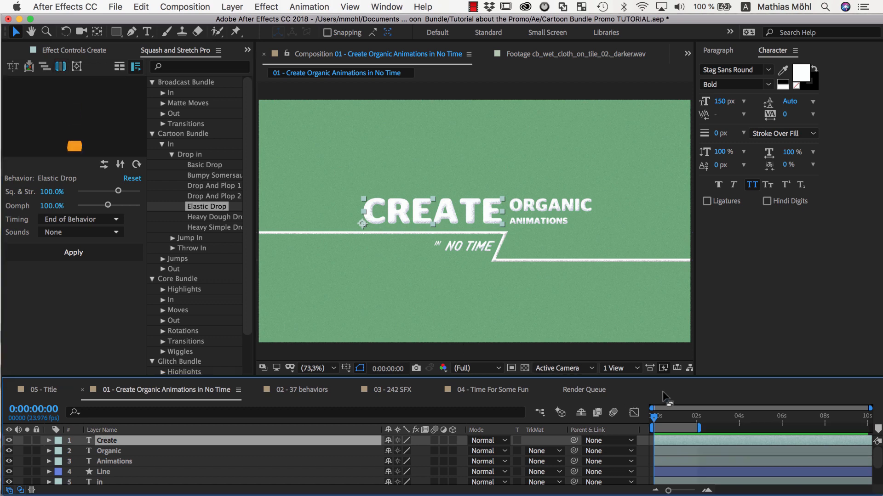
pyautogui.click(657, 418)
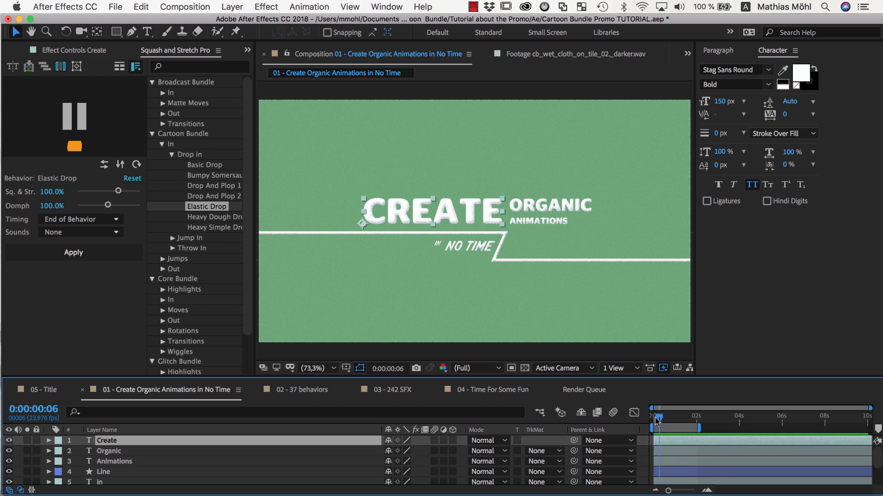
pyautogui.click(652, 421)
pyautogui.moveTo(652, 421); pyautogui.dragTo(700, 419)
# Apply Elastic Drop with the Boing Bright sound to the Create text, splitting it into individual characters.
pyautogui.click(100, 233)
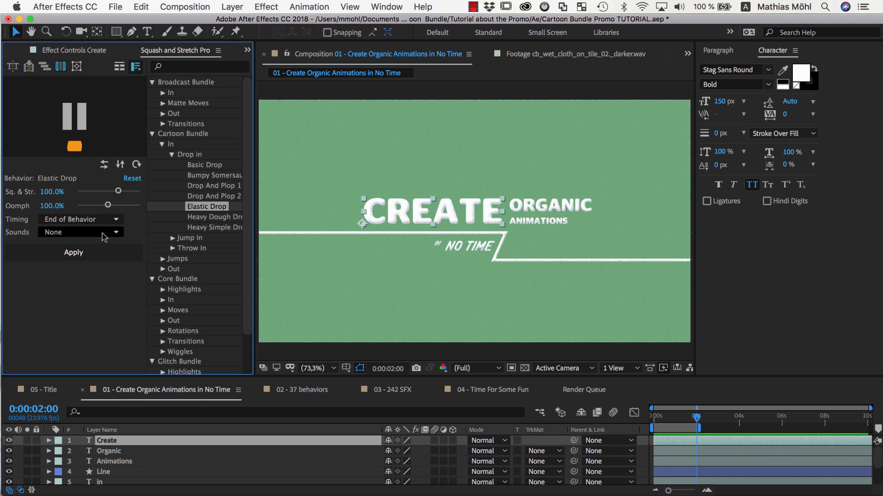
pyautogui.click(82, 254)
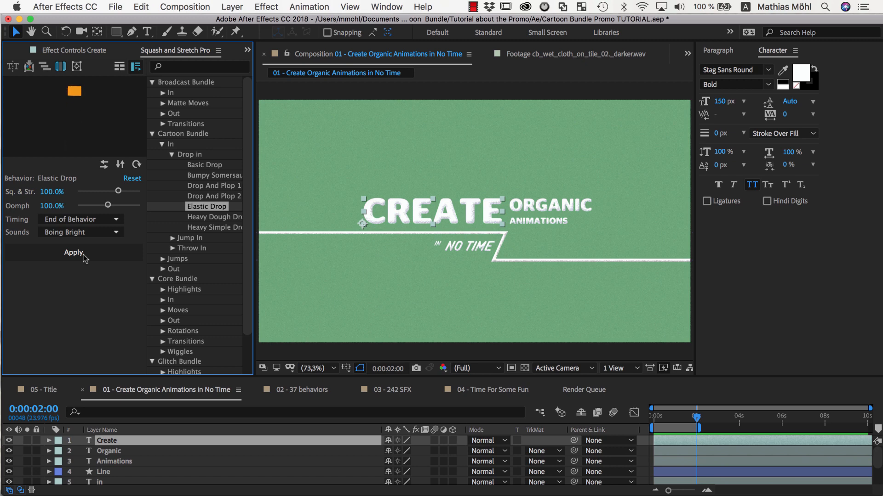
pyautogui.click(83, 255)
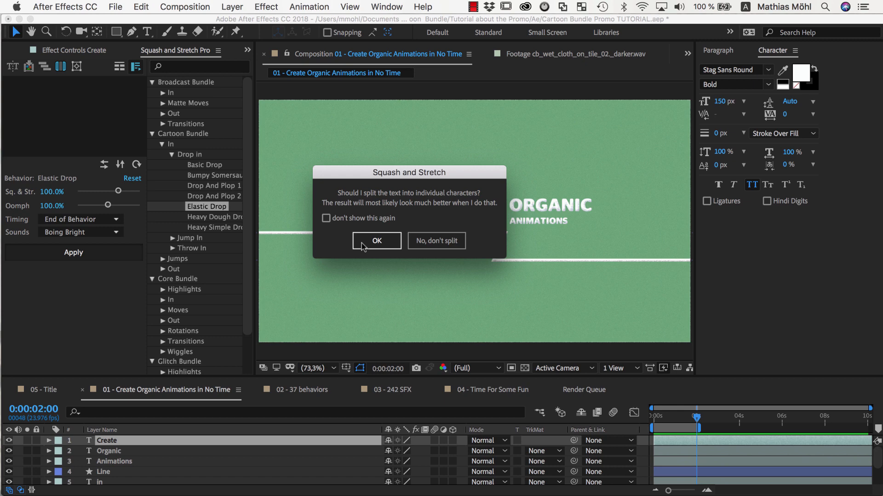
pyautogui.click(376, 241)
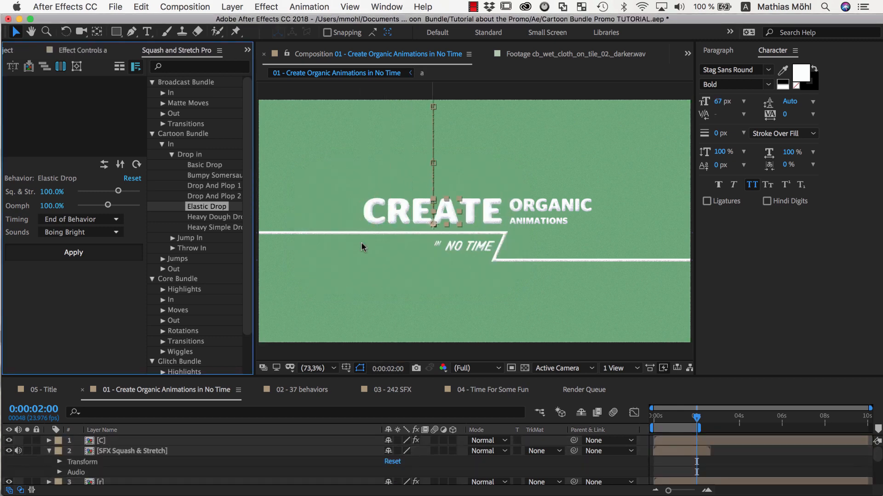
# Preview the letter drop animation and open the SFX Squash & Stretch precomposition to inspect its sound layers.
pyautogui.press('space')
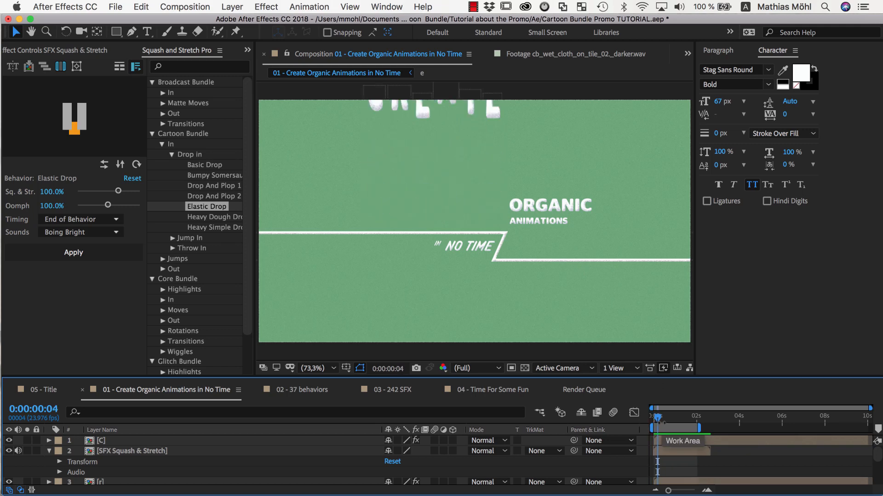
pyautogui.click(135, 452)
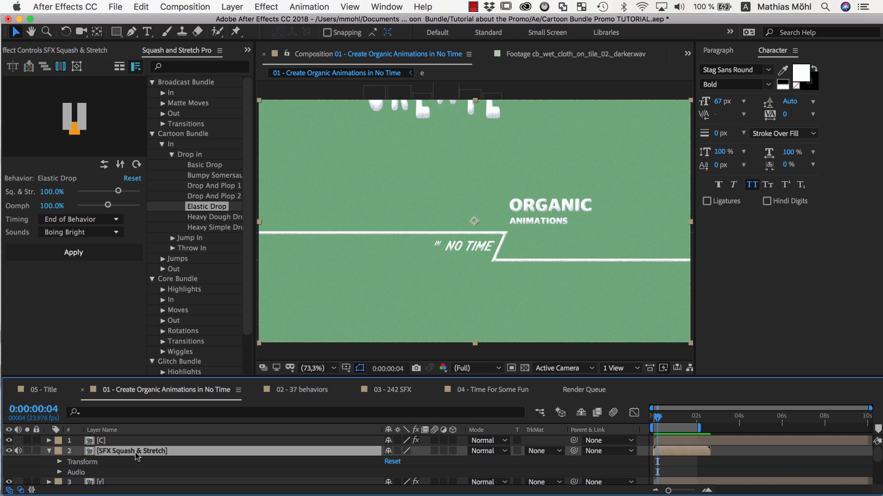
pyautogui.doubleClick(135, 453)
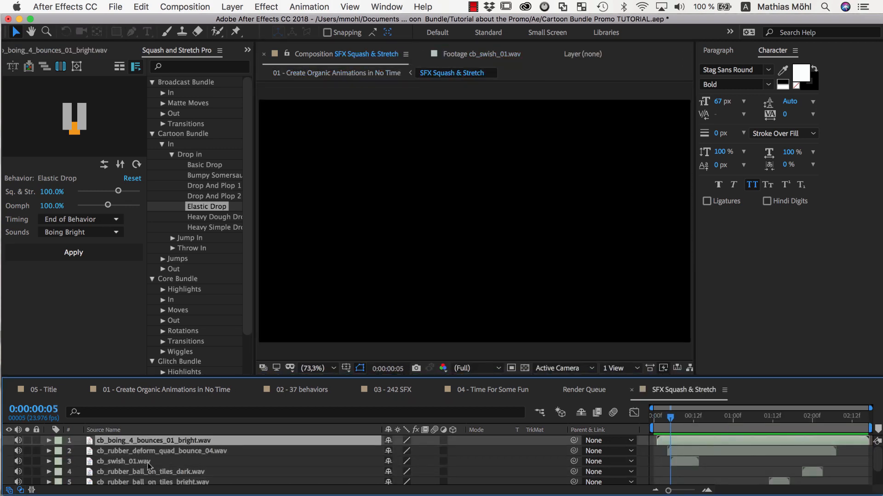
# Look through the sound layers in the SFX precomposition and return to the 01 - Create Organic Animations in No Time composition.
pyautogui.scroll(-2, 148, 466)
pyautogui.scroll(2, 147, 463)
pyautogui.scroll(-2, 147, 465)
pyautogui.scroll(2, 147, 465)
pyautogui.click(214, 390)
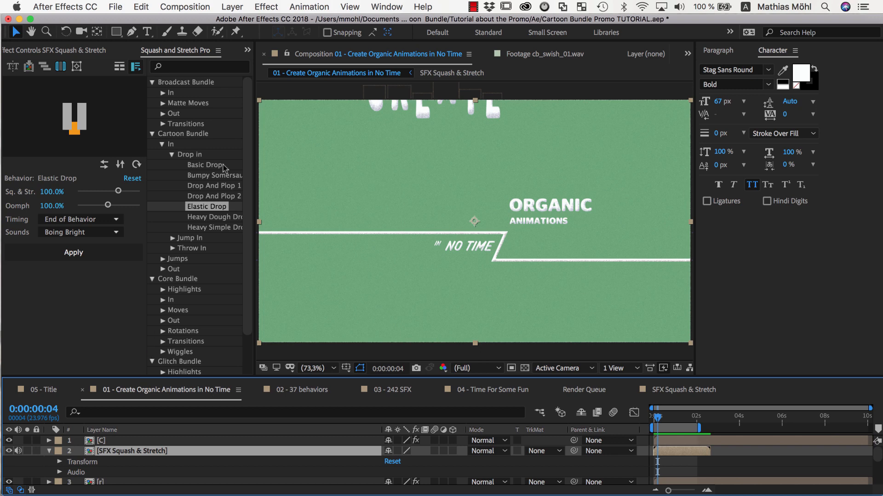
# Set the plugin preference for arranging SFX layers to Precompose SFX Layers (One Precomp per Behavior).
pyautogui.click(218, 51)
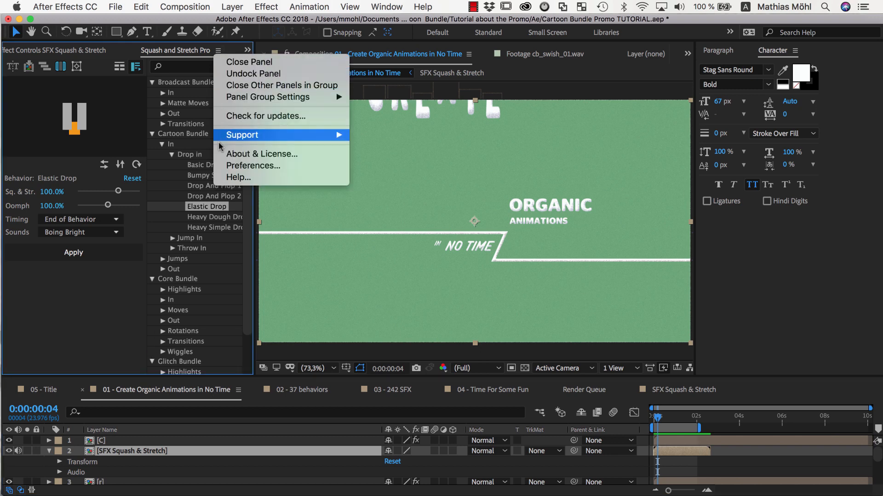
pyautogui.click(221, 166)
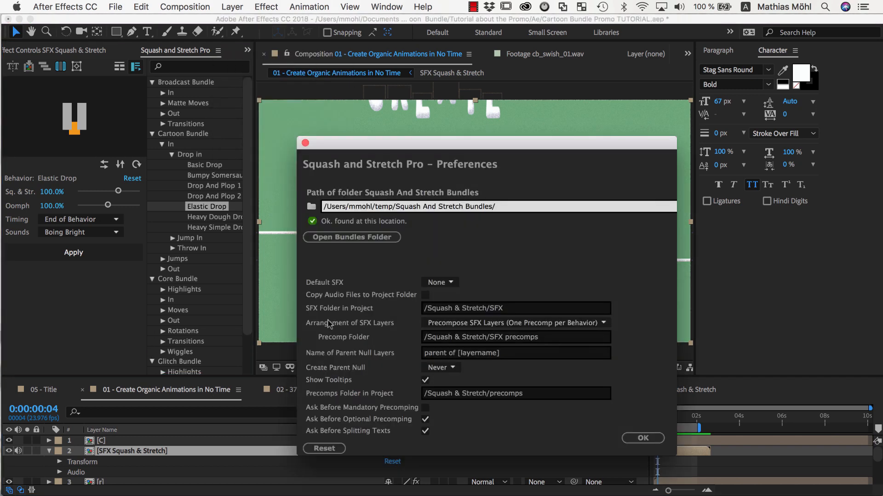
pyautogui.click(507, 325)
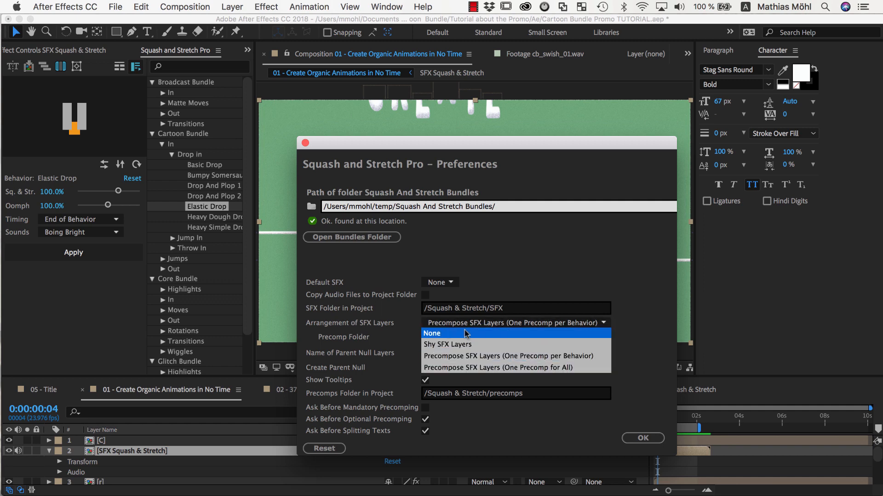
pyautogui.click(497, 360)
pyautogui.click(646, 439)
# Enlarge the timeline, set the current time to 0:00:00:09 and move the final e layer to start after the other letters.
pyautogui.moveTo(239, 376); pyautogui.dragTo(238, 319)
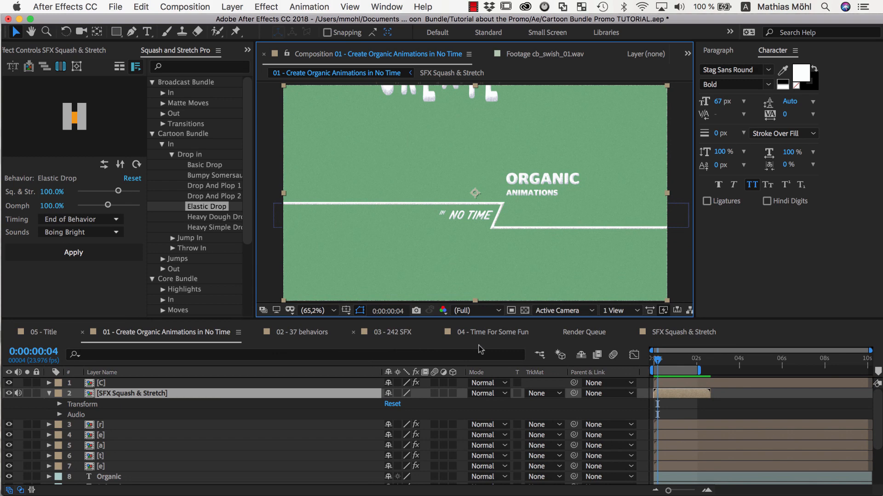
pyautogui.moveTo(659, 362); pyautogui.dragTo(663, 365)
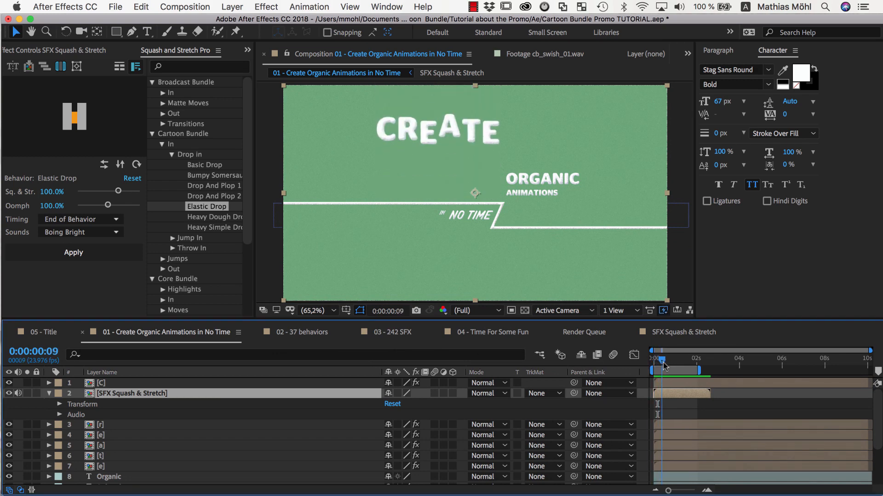
pyautogui.click(124, 465)
pyautogui.moveTo(670, 469); pyautogui.dragTo(684, 468)
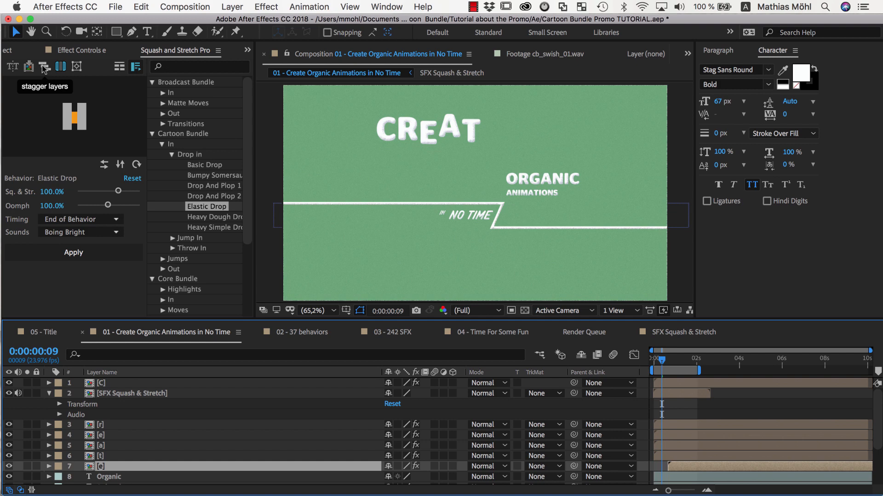
# Stagger the inPoints of all six Create letter layers in random order with some randomness.
pyautogui.click(106, 383)
pyautogui.keyDown('super'); pyautogui.click(105, 424); pyautogui.keyUp('super')
pyautogui.keyDown('super'); pyautogui.click(102, 436); pyautogui.keyUp('super')
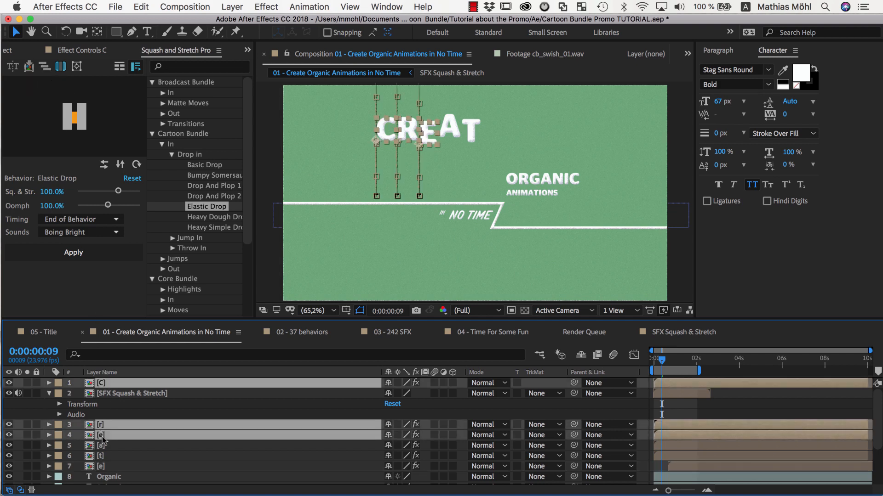
pyautogui.keyDown('super'); pyautogui.click(102, 445); pyautogui.keyUp('super')
pyautogui.keyDown('super'); pyautogui.click(101, 456); pyautogui.keyUp('super')
pyautogui.keyDown('super'); pyautogui.click(101, 466); pyautogui.keyUp('super')
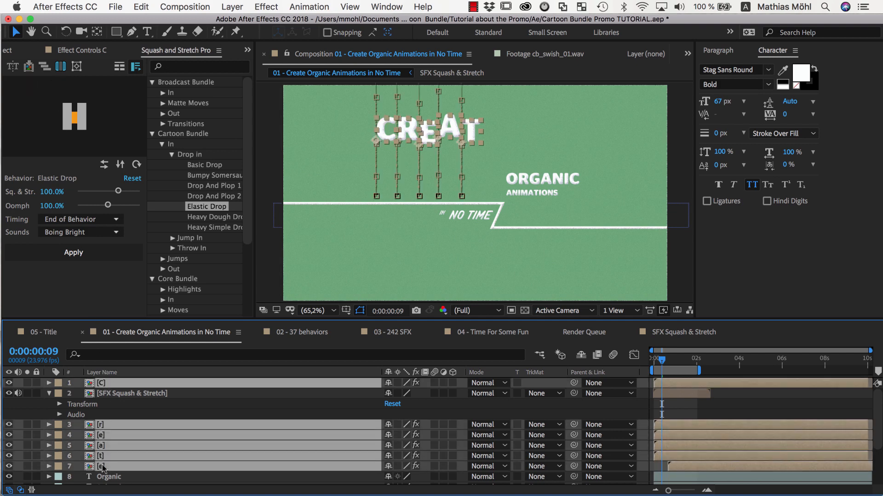
pyautogui.click(45, 67)
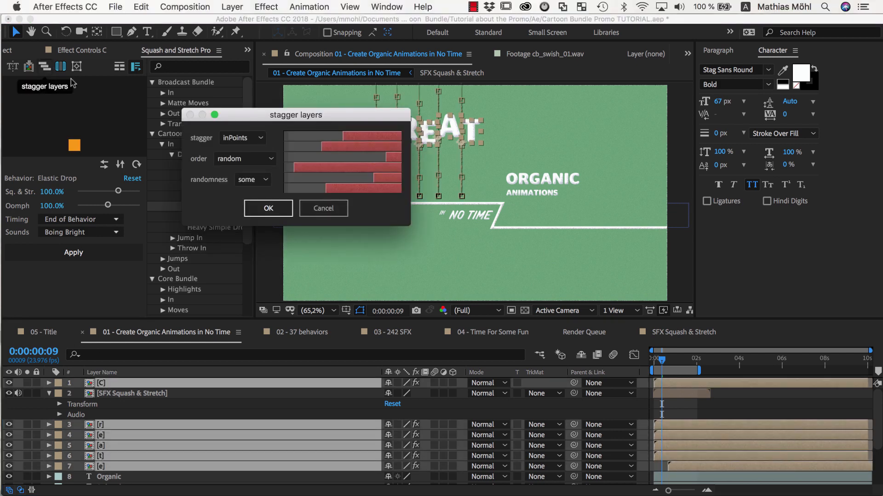
pyautogui.click(261, 138)
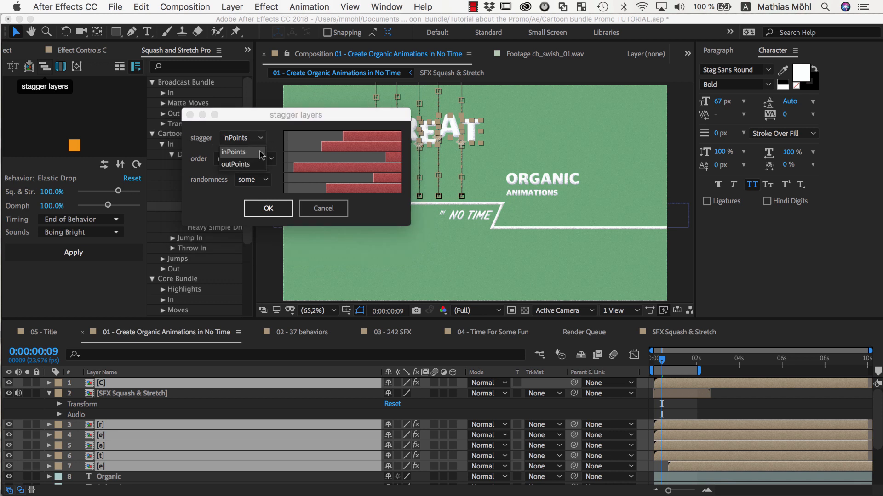
pyautogui.click(260, 153)
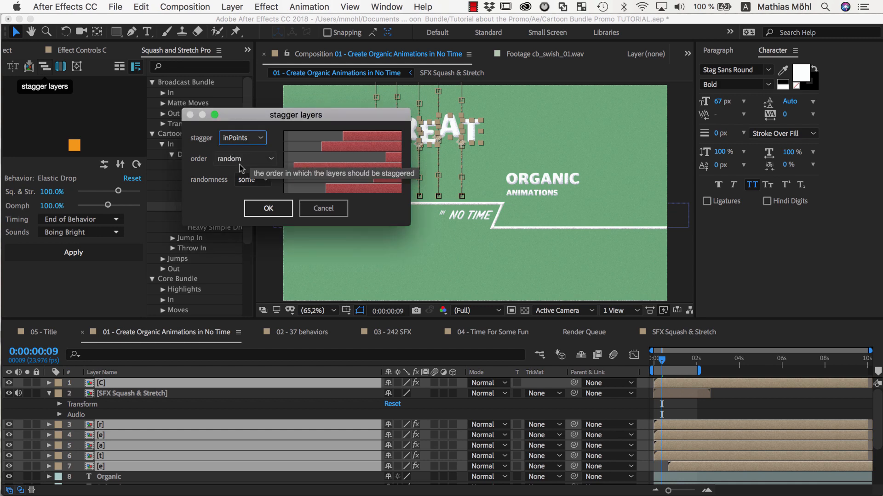
pyautogui.click(268, 208)
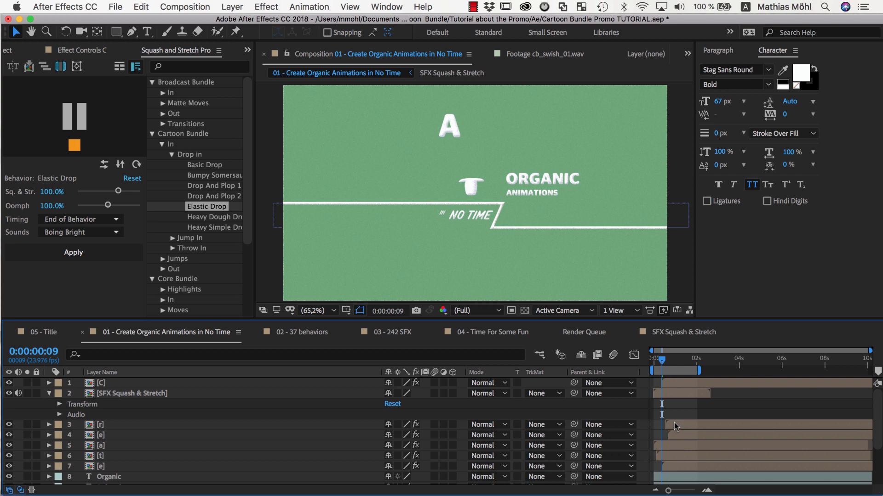
# Shift the final e layer further along in time and stagger the six letters' inPoints again, in random order with some randomness.
pyautogui.moveTo(670, 466); pyautogui.dragTo(685, 469)
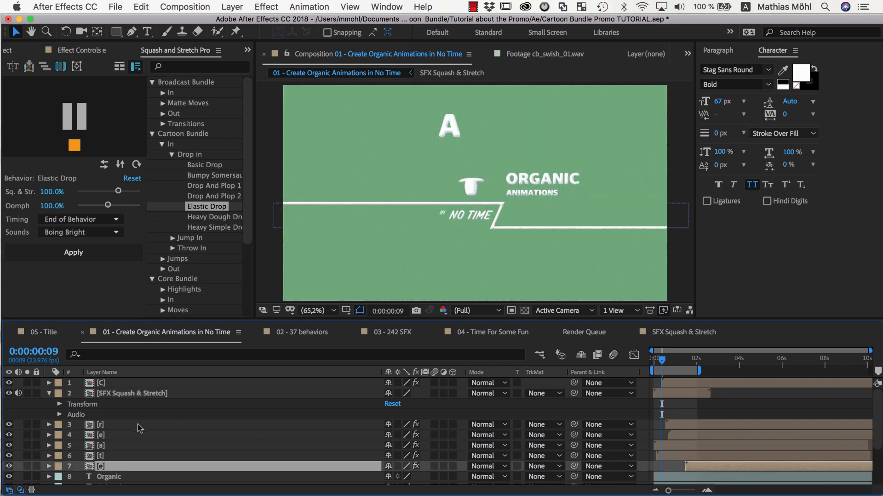
pyautogui.keyDown('shift'); pyautogui.click(109, 425); pyautogui.keyUp('shift')
pyautogui.keyDown('super'); pyautogui.click(109, 383); pyautogui.keyUp('super')
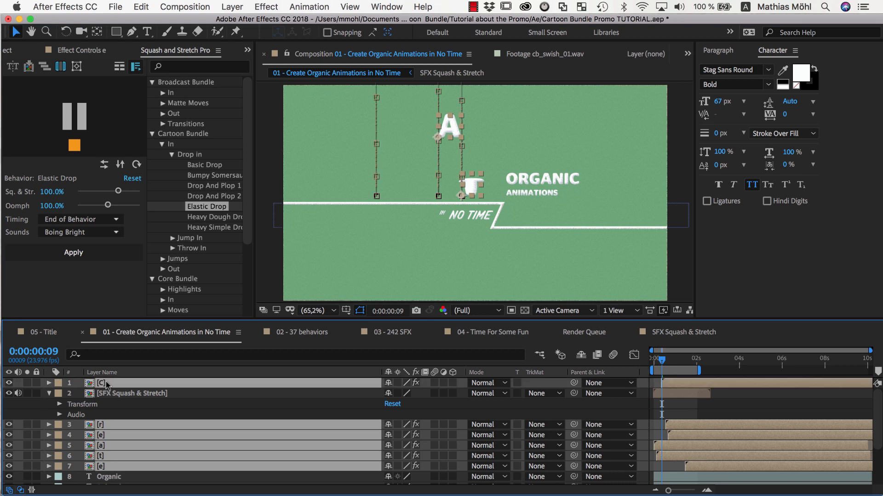
pyautogui.click(45, 67)
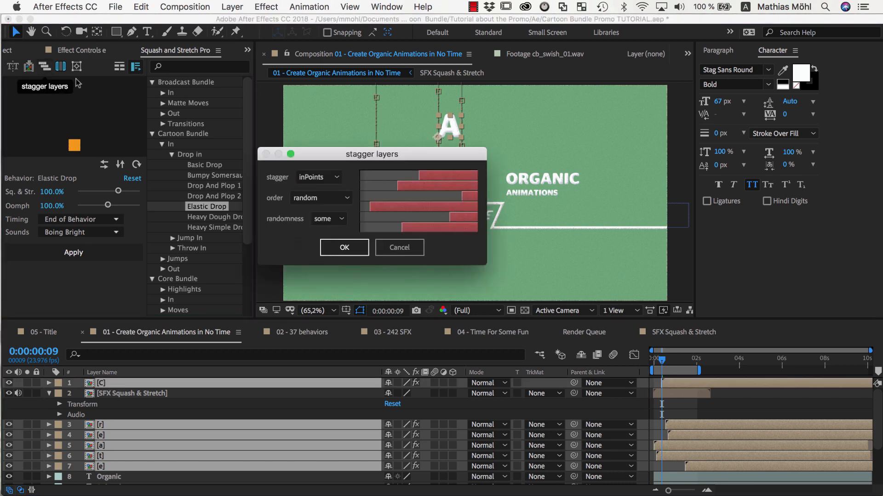
pyautogui.click(335, 251)
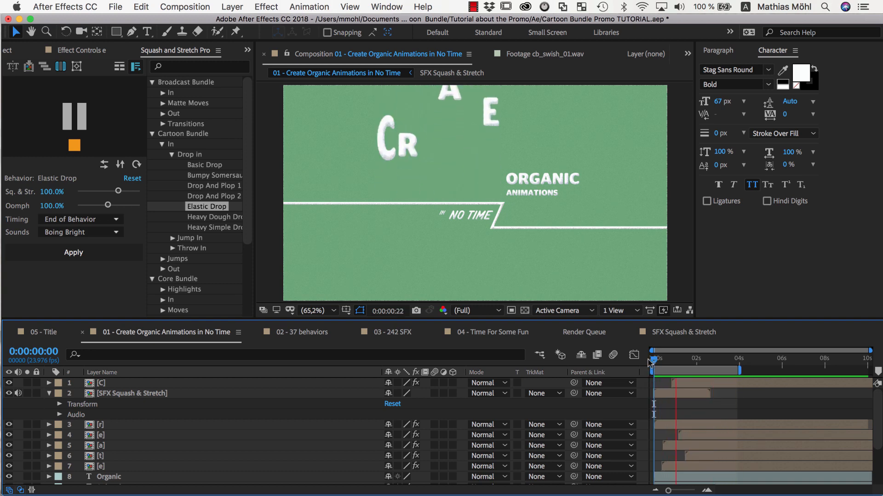
# Align the SFX layer with the start of the C layer, and place a duplicate below the r layer aligned with its start.
pyautogui.moveTo(676, 393); pyautogui.dragTo(692, 395)
pyautogui.press('super+d')
pyautogui.moveTo(174, 395); pyautogui.dragTo(166, 441)
pyautogui.moveTo(697, 436); pyautogui.dragTo(679, 437)
# Duplicate the SFX layer for the first e and the a, placing each copy below its letter and aligning their start times.
pyautogui.press('super+d')
pyautogui.moveTo(132, 437); pyautogui.dragTo(135, 461)
pyautogui.moveTo(675, 454); pyautogui.dragTo(697, 453)
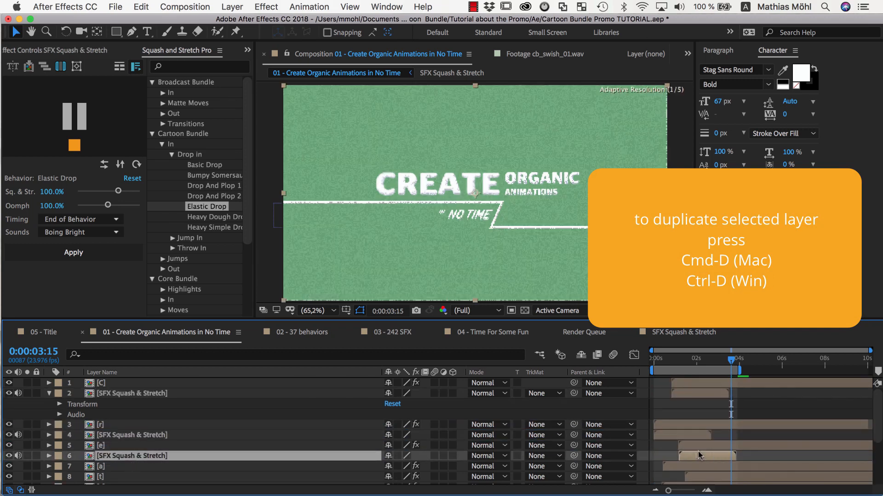
pyautogui.press('super+d')
pyautogui.moveTo(137, 456); pyautogui.dragTo(251, 391)
pyautogui.scroll(2, 254, 403)
pyautogui.moveTo(692, 406); pyautogui.dragTo(677, 406)
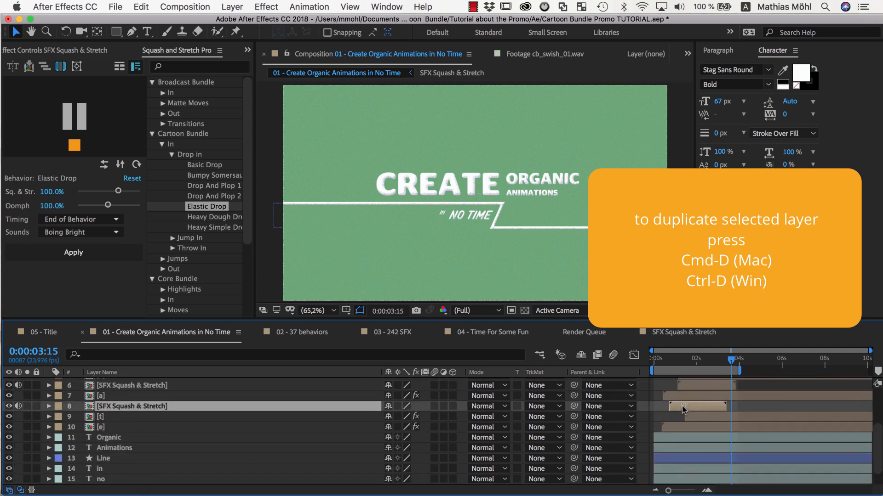
# Duplicate the SFX layer for the t and the final e, align each copy with its letter's start, and preview the result.
pyautogui.press('super+d')
pyautogui.moveTo(106, 407); pyautogui.dragTo(105, 433)
pyautogui.moveTo(687, 428); pyautogui.dragTo(709, 429)
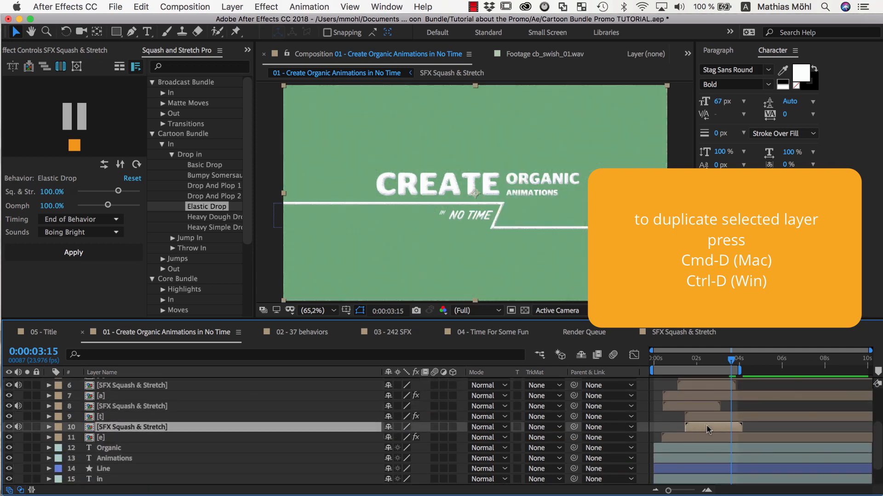
pyautogui.press('super+d')
pyautogui.moveTo(136, 426); pyautogui.dragTo(137, 453)
pyautogui.moveTo(702, 448); pyautogui.dragTo(678, 450)
pyautogui.press('space')
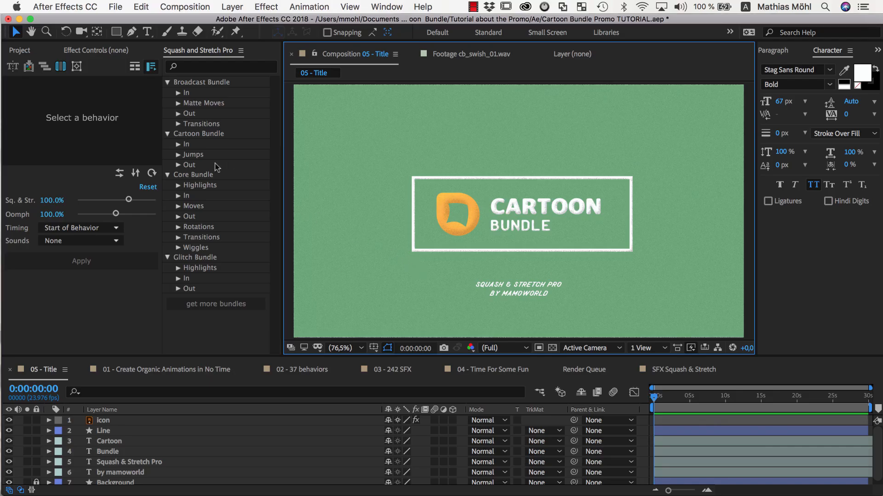
# Choose the Jump in Double behavior from the Cartoon Bundle's Jump In group of In behaviors.
pyautogui.click(177, 144)
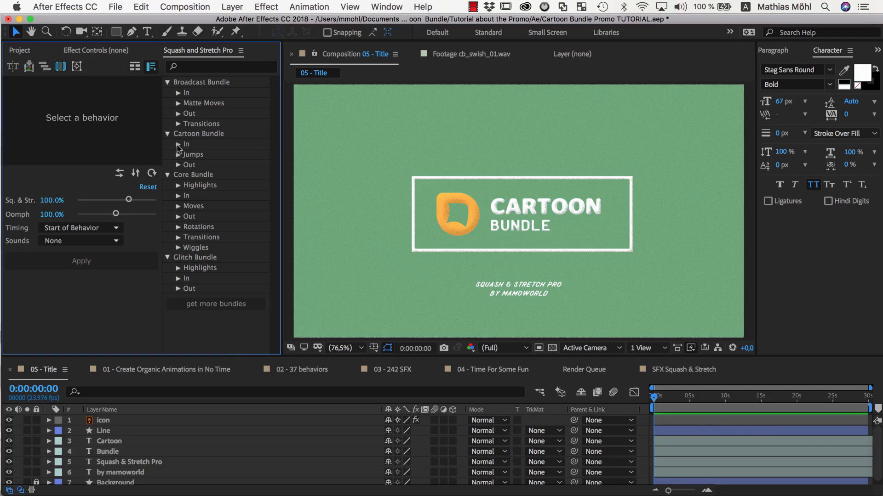
pyautogui.click(188, 166)
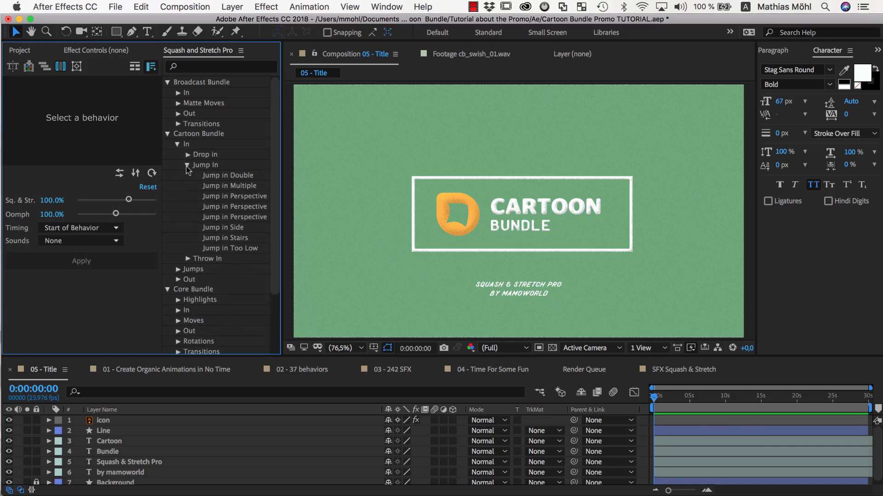
pyautogui.click(227, 178)
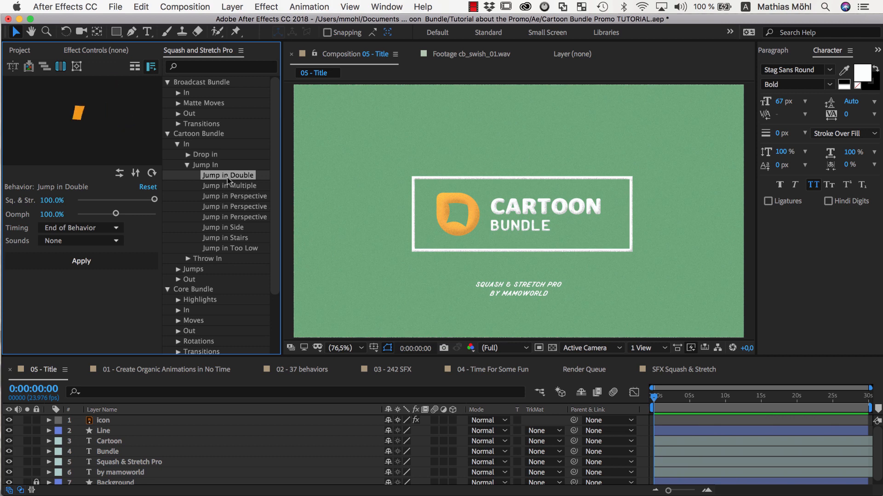
# Apply Jump in Double with the Boing sound to the icon layer of the 05 - Title composition at 0:00:01:21.
pyautogui.click(453, 206)
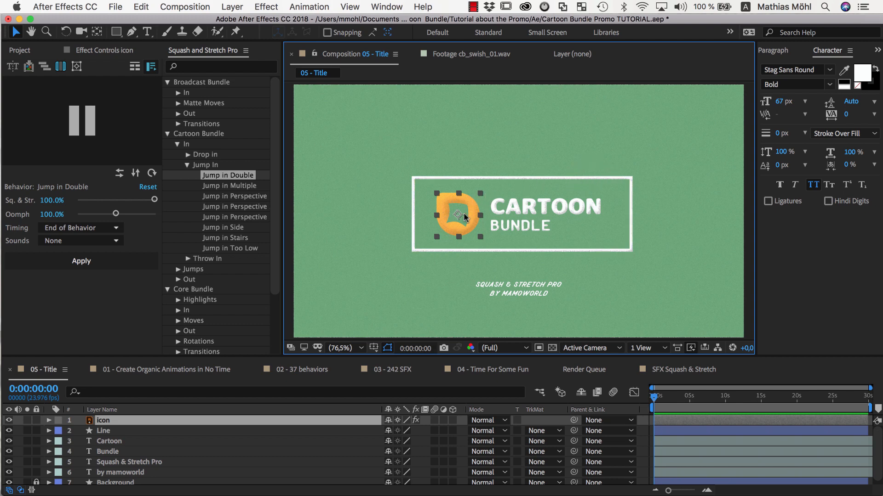
pyautogui.press('space')
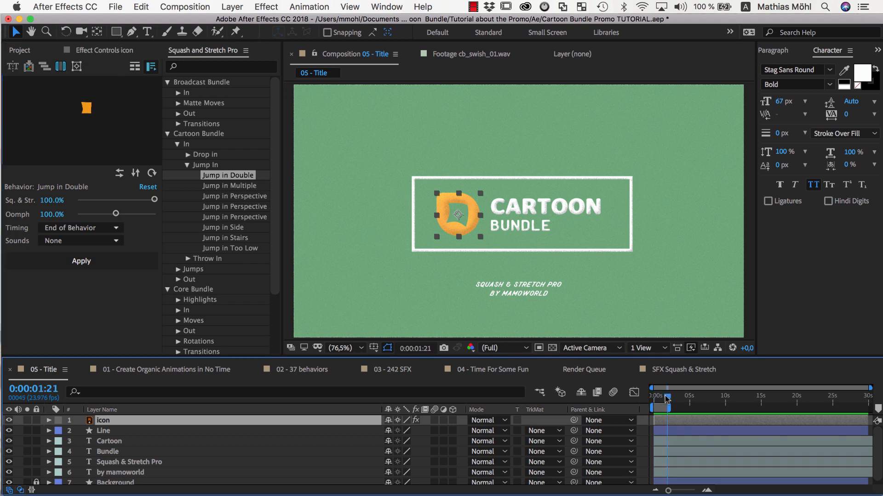
pyautogui.click(80, 240)
pyautogui.click(50, 262)
pyautogui.click(82, 261)
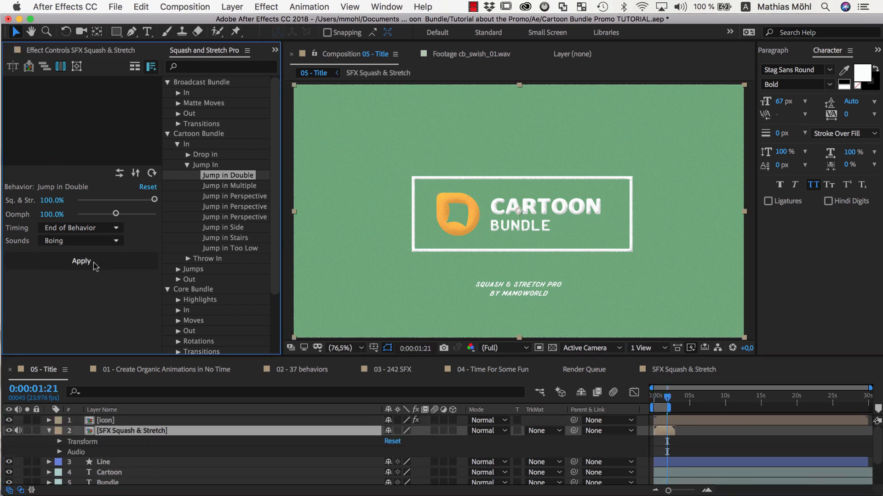
# Preview the icon's jump and examine its full motion path beyond the composition frame.
pyautogui.press('space')
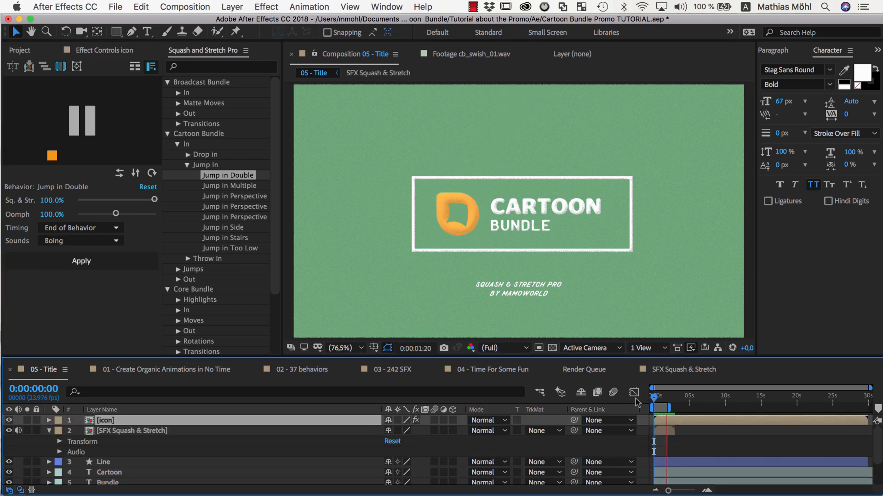
pyautogui.scroll(-3, 412, 265)
pyautogui.scroll(-1, 411, 266)
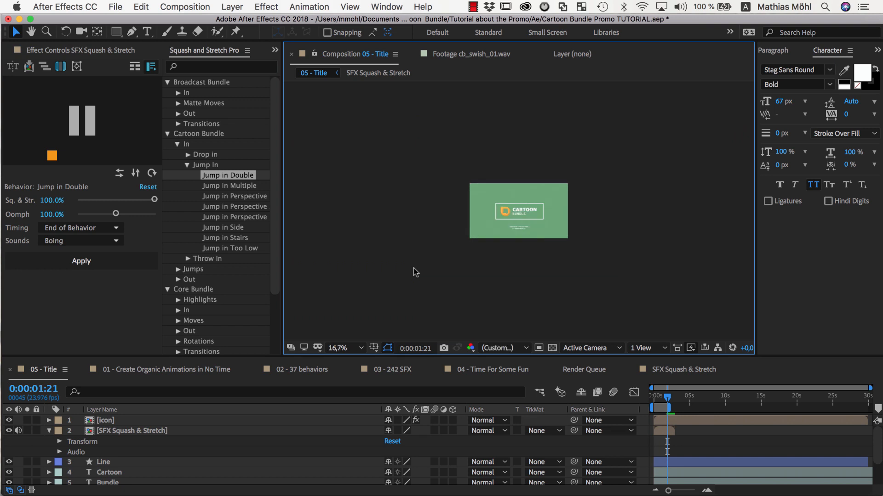
pyautogui.click(119, 422)
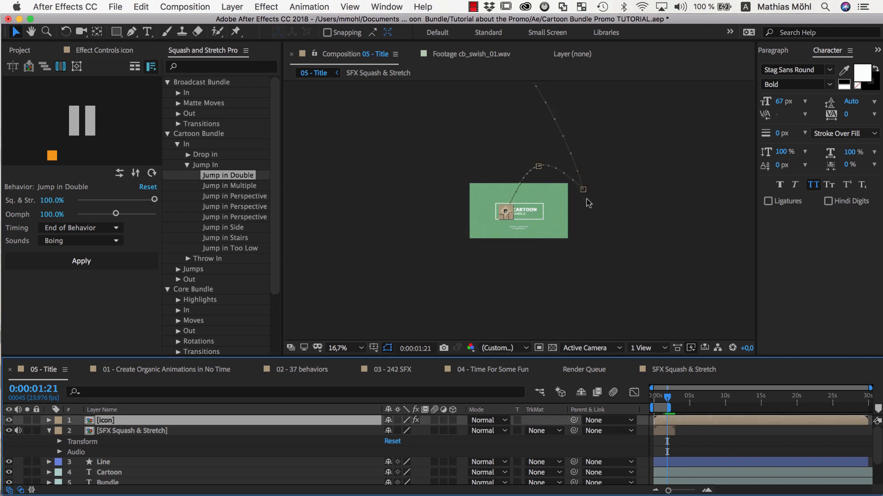
# Undo the icon's behavior, set Oomph to 50% and reapply Jump in Double with the Boing sound.
pyautogui.click(50, 216)
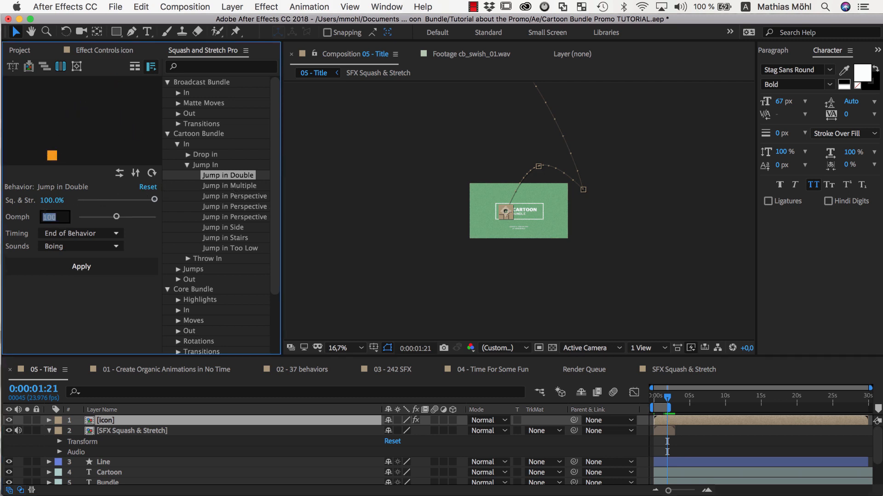
pyautogui.write('50')
pyautogui.press('Return')
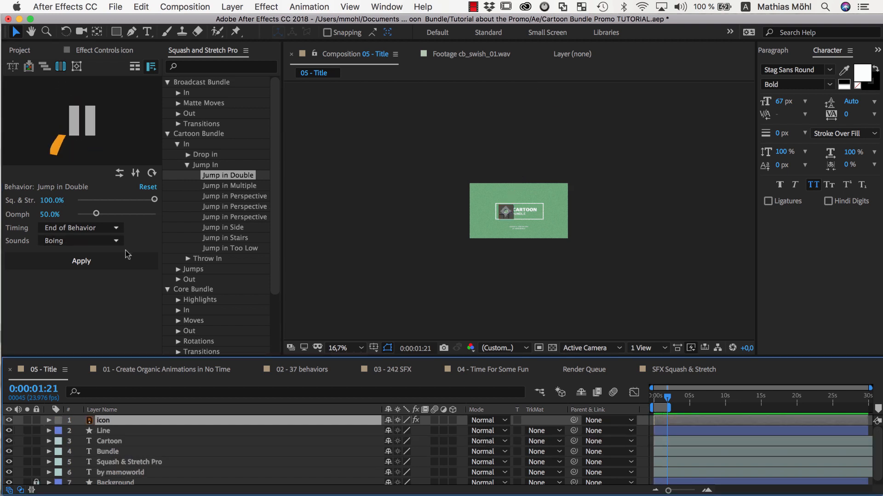
pyautogui.click(126, 265)
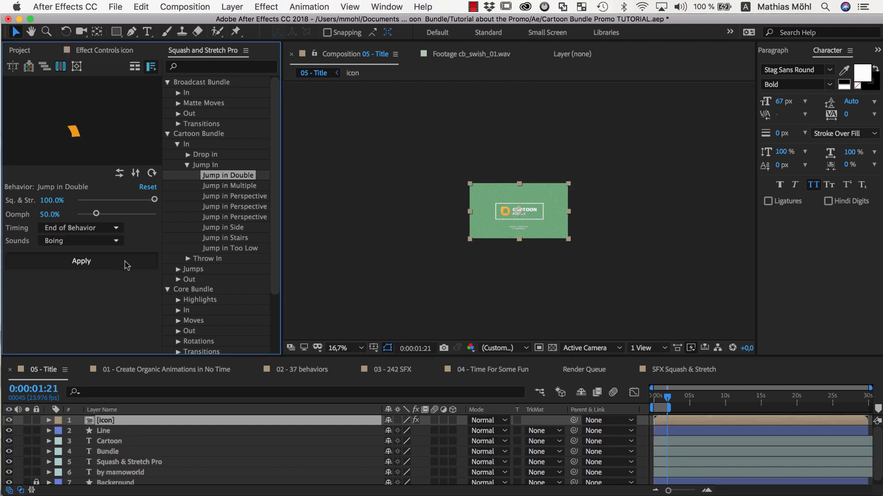
# Reveal the icon layer's Position keyframes and move the path's first landing point to 1285, 296.5.
pyautogui.scroll(2, 436, 227)
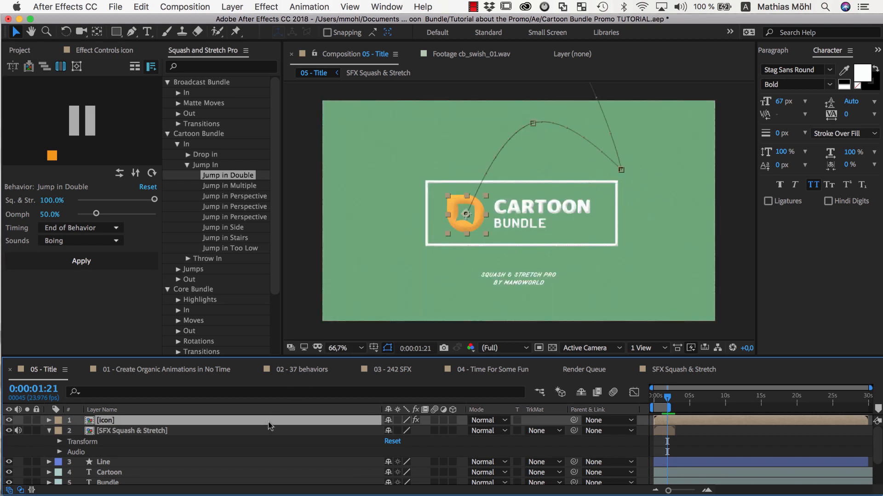
pyautogui.press('u')
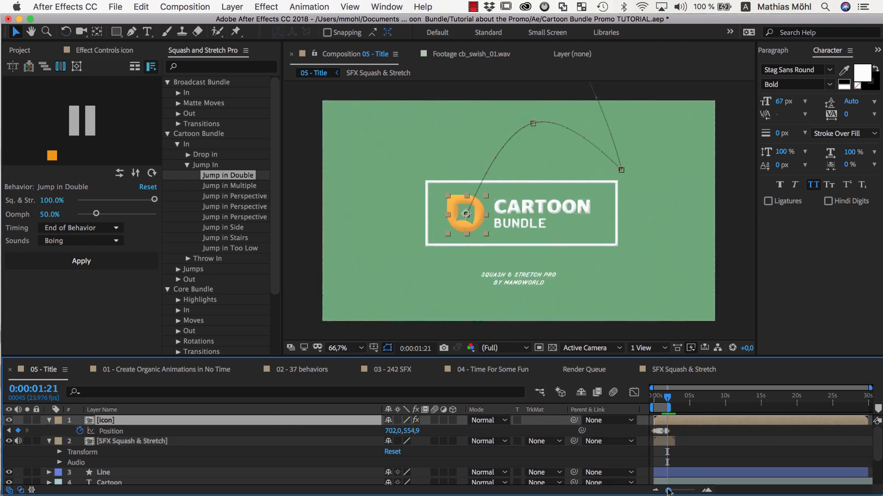
pyautogui.moveTo(668, 491); pyautogui.dragTo(720, 489)
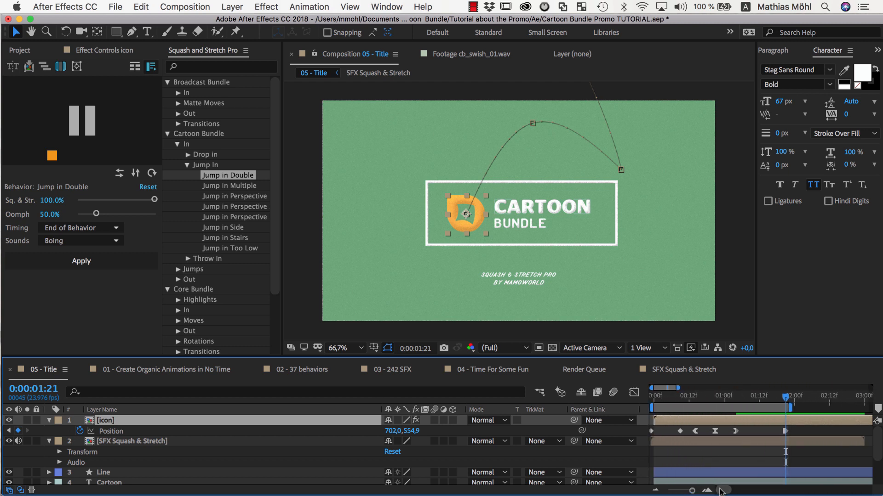
pyautogui.moveTo(654, 403); pyautogui.dragTo(671, 438)
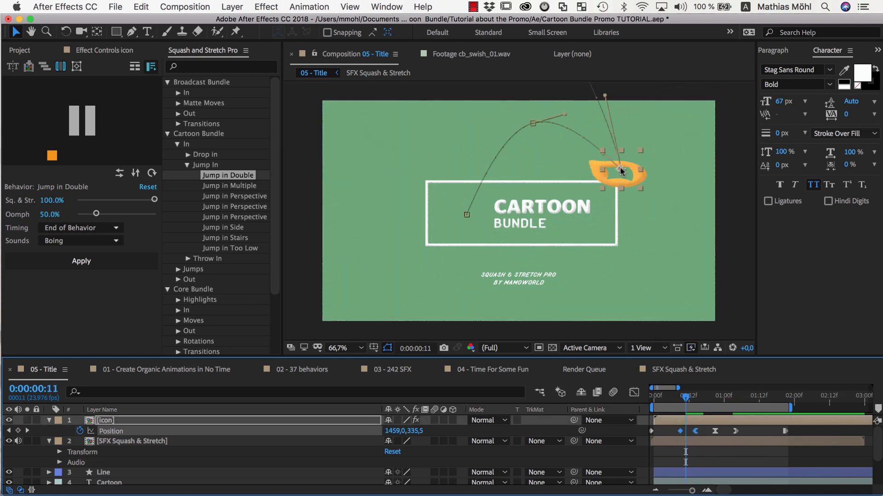
pyautogui.moveTo(620, 172); pyautogui.dragTo(585, 163)
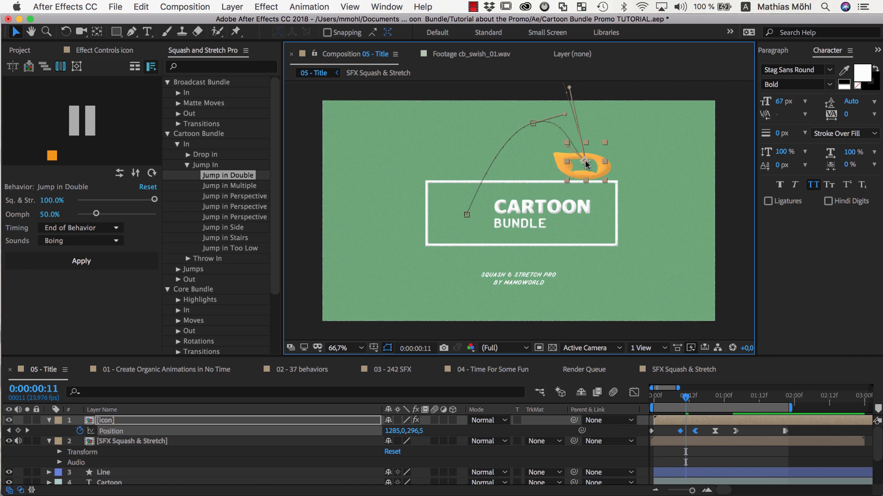
# Shift the peak of the icon's last jump inward, steepen the final landing tangent and preview from the start.
pyautogui.moveTo(532, 125); pyautogui.dragTo(512, 132)
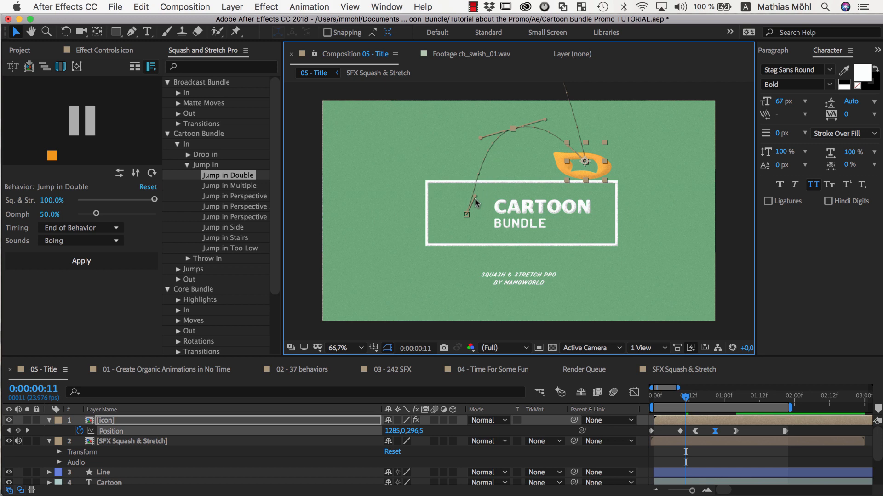
pyautogui.moveTo(473, 197); pyautogui.dragTo(472, 193)
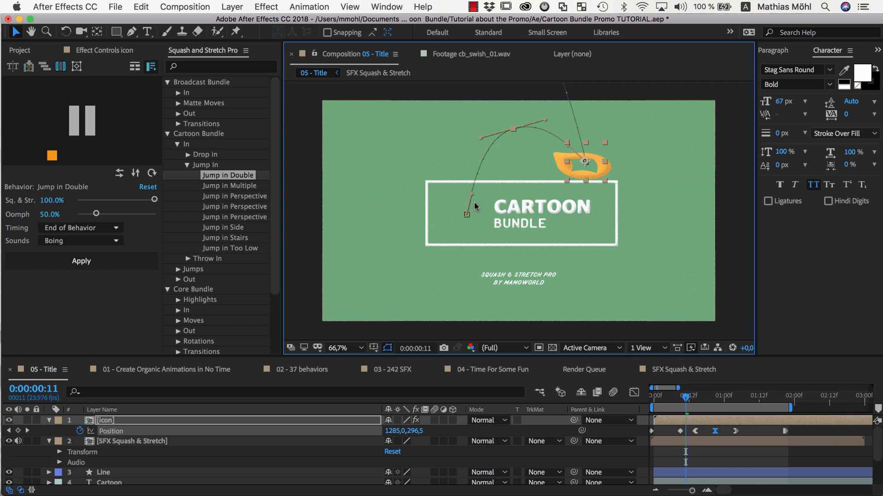
pyautogui.click(652, 395)
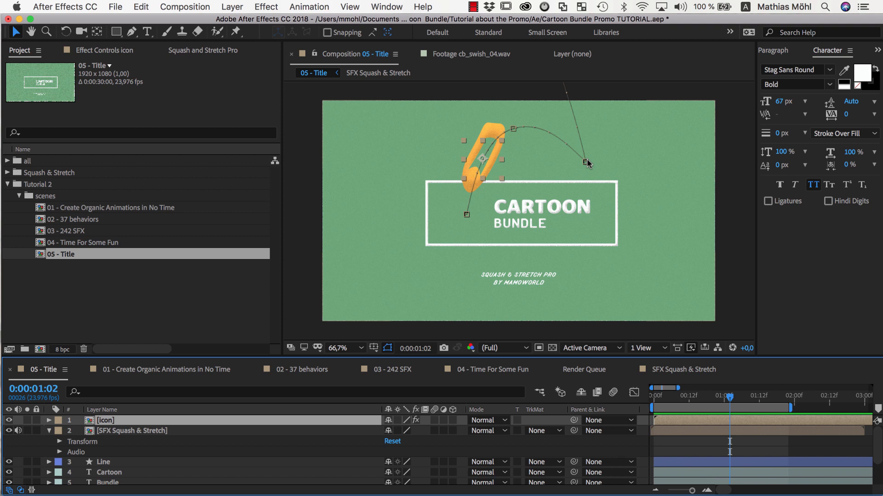
# Open the 02 - 37 behaviors composition and choose Jump in Stairs from the Cartoon Bundle's Jump In behaviors.
pyautogui.doubleClick(76, 220)
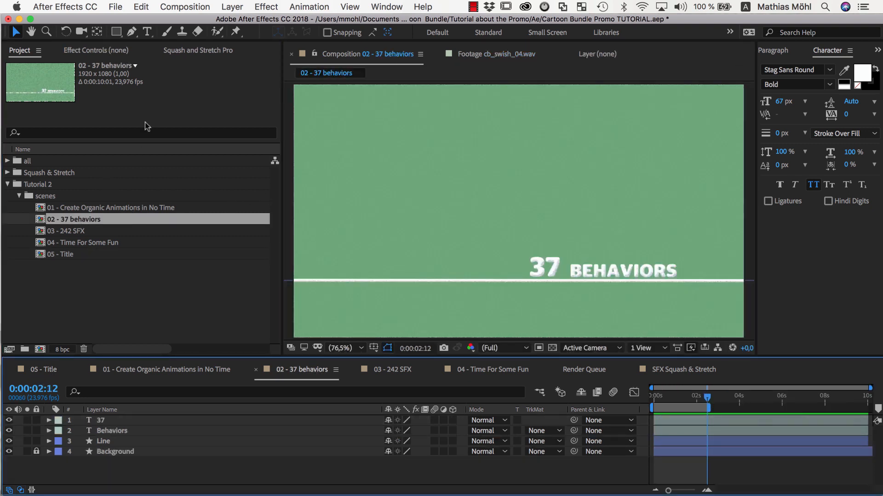
pyautogui.click(196, 51)
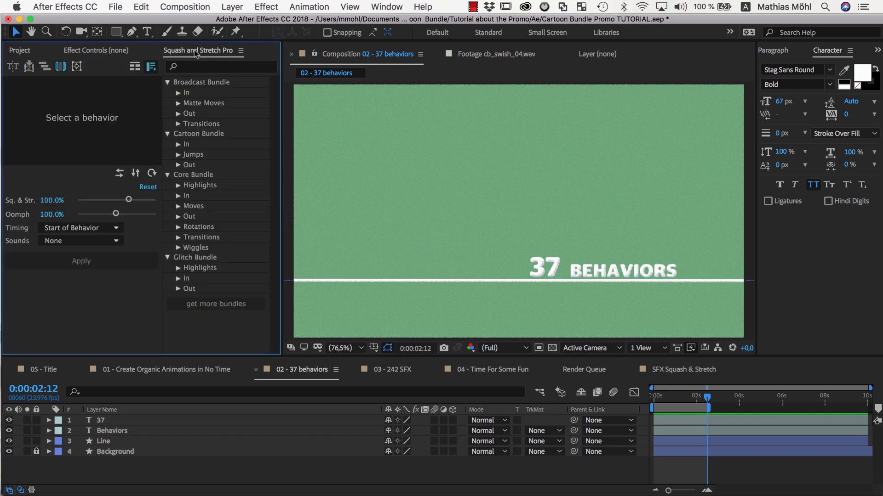
pyautogui.click(178, 146)
pyautogui.click(186, 166)
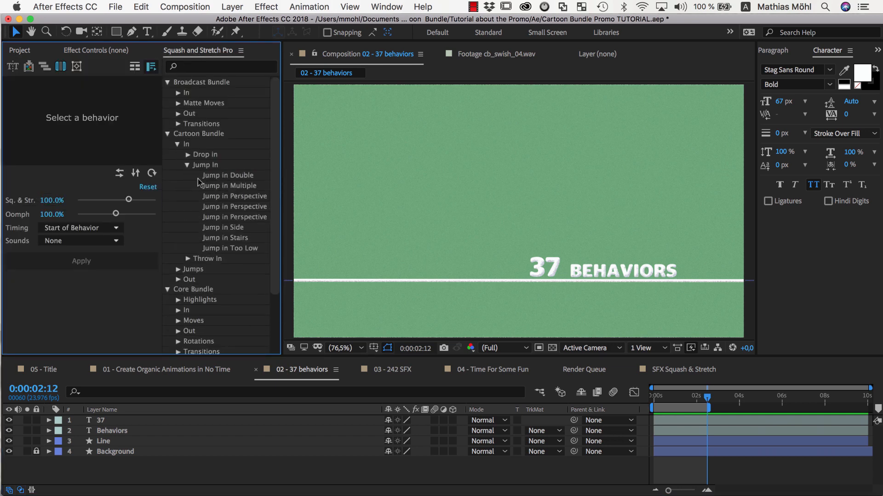
pyautogui.click(211, 240)
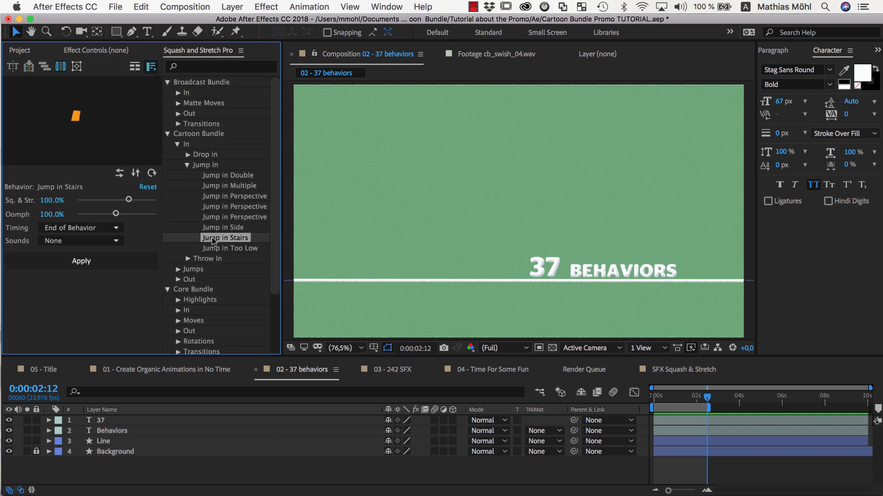
# Apply Jump in Stairs with the Boing Bright sound to the 37 text layer, splitting it into individual characters.
pyautogui.click(550, 267)
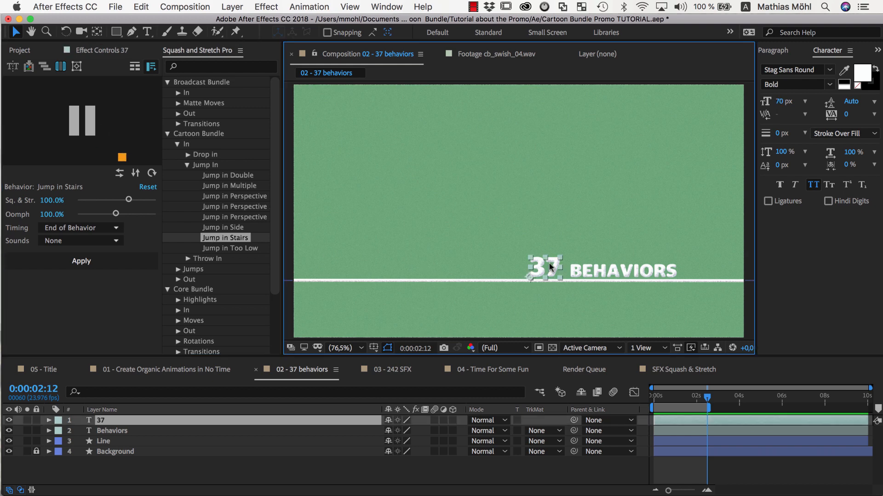
pyautogui.click(80, 241)
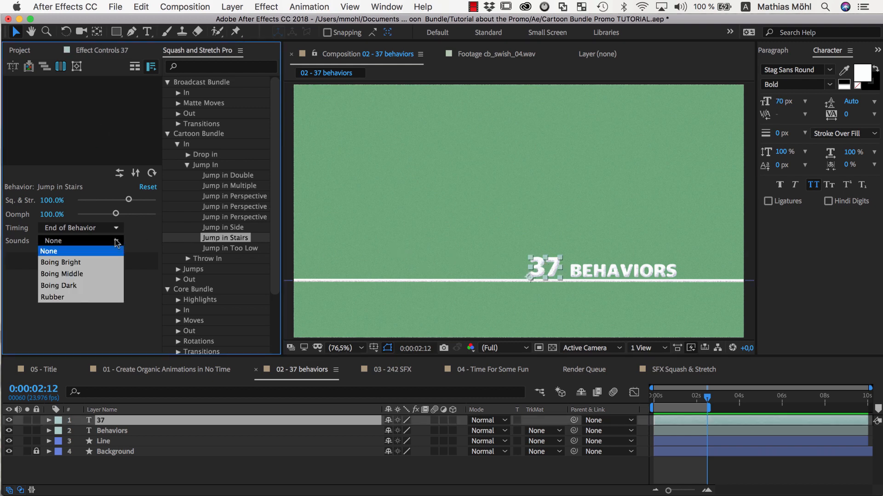
pyautogui.click(68, 258)
pyautogui.click(95, 265)
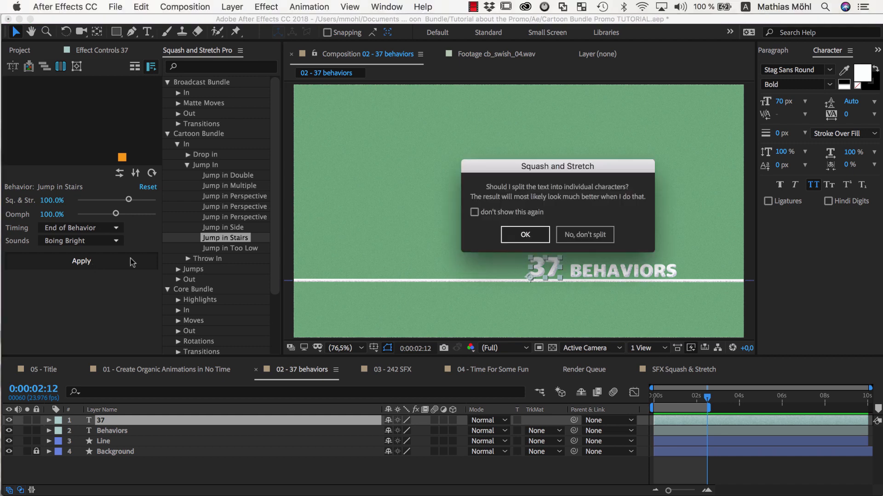
pyautogui.click(518, 241)
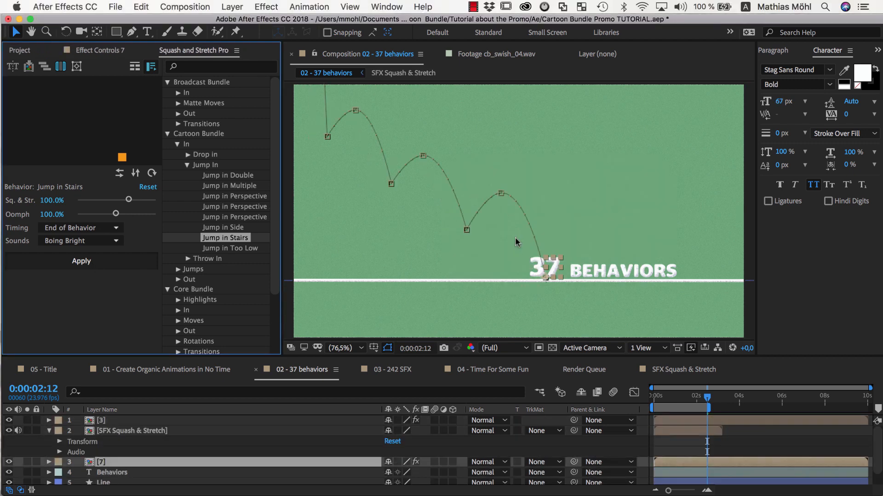
# Show the rulers and place horizontal guides at the 3's three landing heights and vertical guides at about 210, 510 and 840 px.
pyautogui.click(361, 332)
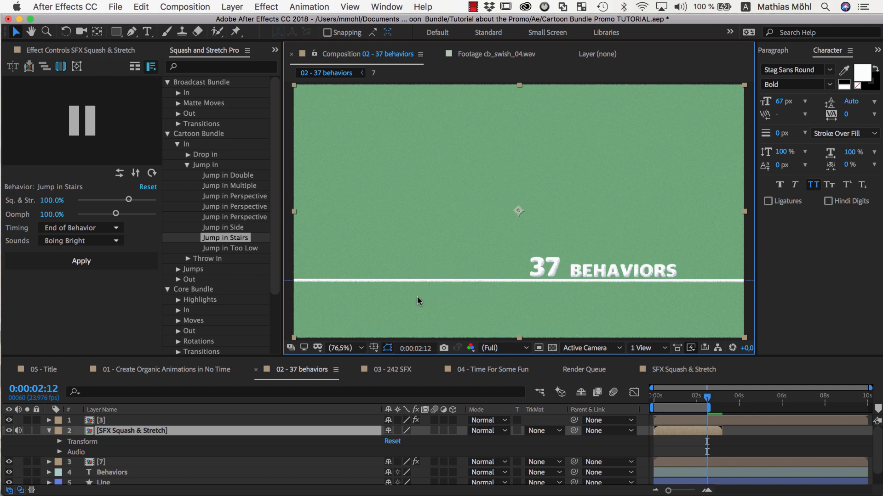
pyautogui.click(373, 348)
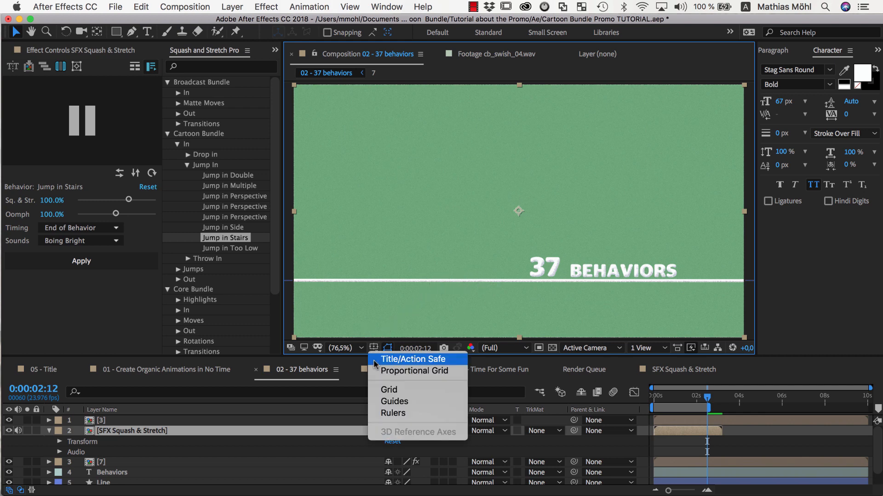
pyautogui.click(381, 414)
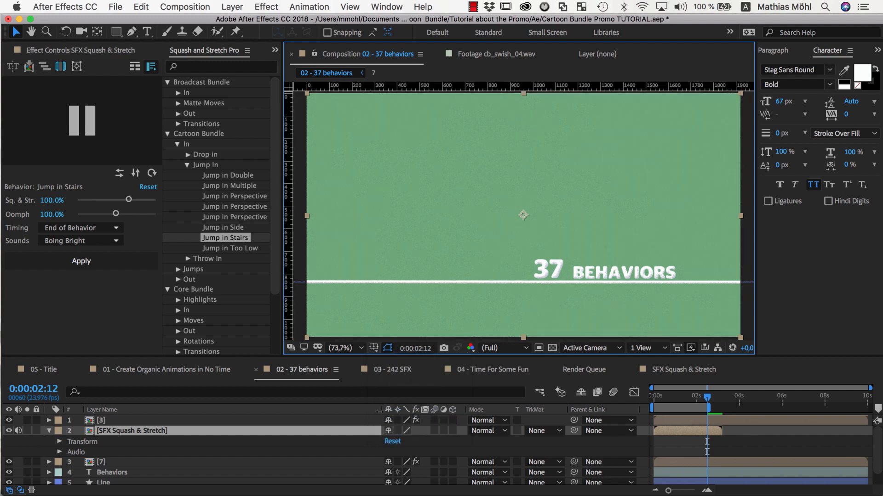
pyautogui.click(189, 422)
pyautogui.moveTo(420, 91); pyautogui.dragTo(405, 237)
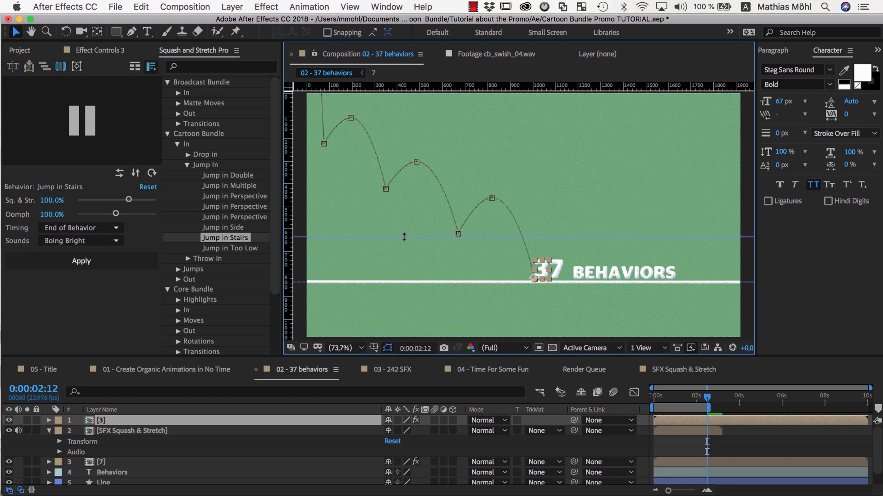
pyautogui.moveTo(402, 187); pyautogui.dragTo(401, 190)
pyautogui.moveTo(385, 88); pyautogui.dragTo(371, 144)
pyautogui.moveTo(289, 169); pyautogui.dragTo(360, 183)
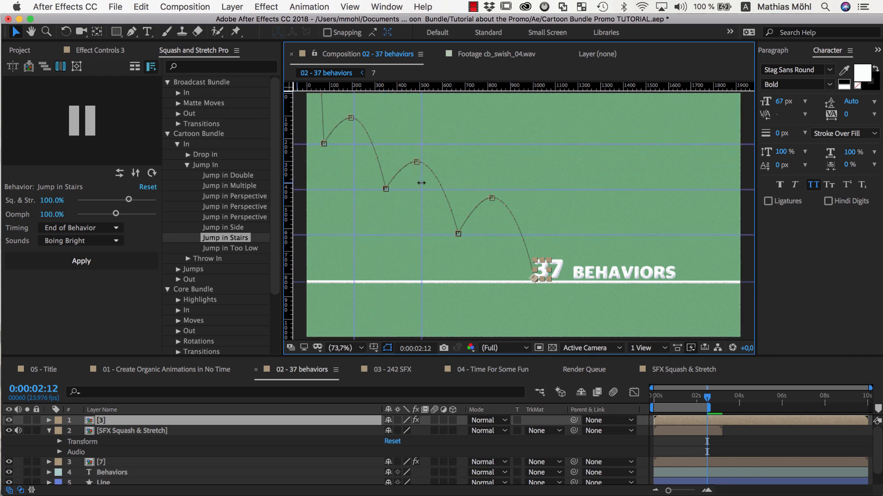
pyautogui.moveTo(289, 189); pyautogui.dragTo(497, 202)
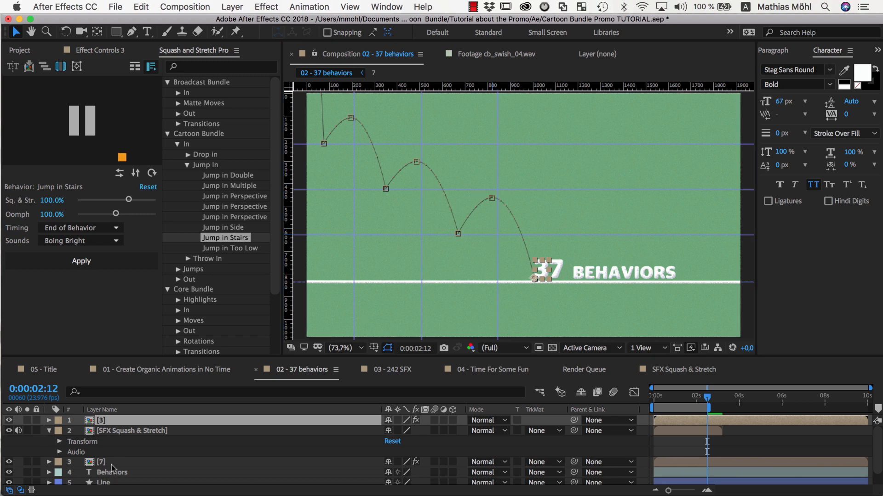
# Reshape the Line layer's path into stairs along the guides with the Add Vertex tool and preview the animation.
pyautogui.click(103, 483)
pyautogui.moveTo(128, 35); pyautogui.dragTo(171, 50)
pyautogui.moveTo(473, 282); pyautogui.dragTo(354, 143)
pyautogui.click(328, 179)
pyautogui.press('space')
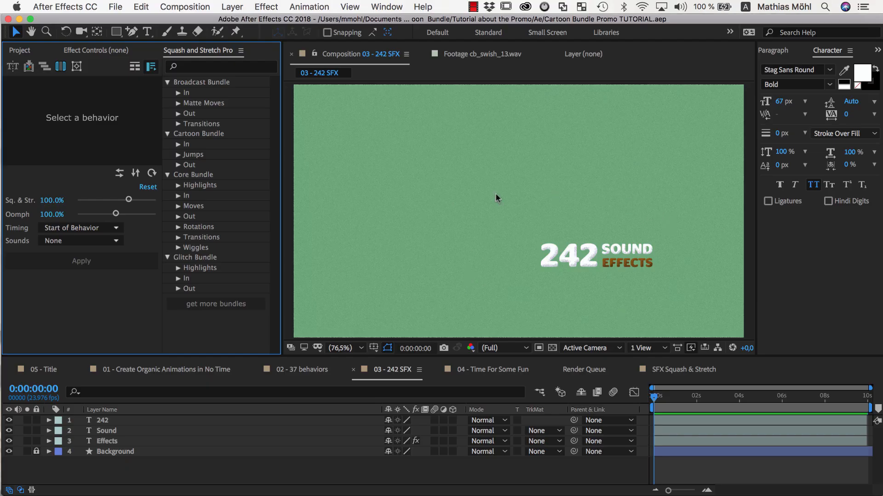
# Choose the Jump in Too Low behavior from the Cartoon Bundle's Jump In group for the 03 - 242 SFX composition.
pyautogui.click(177, 146)
pyautogui.click(187, 165)
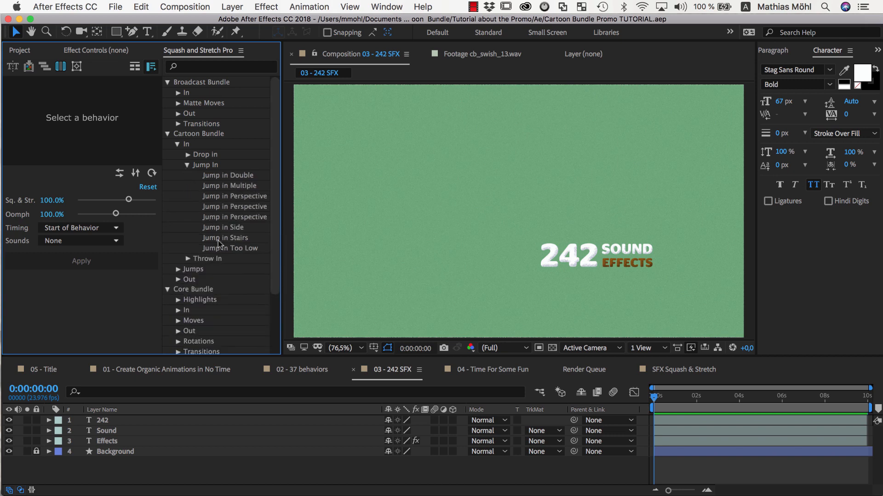
pyautogui.click(222, 249)
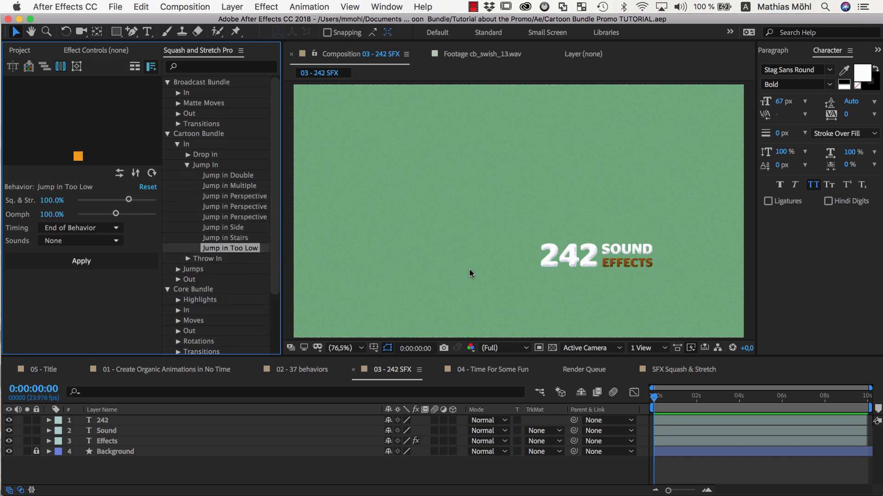
# Split the 242 text layer into characters, deleting the original, and select the digits one by one to check the separation.
pyautogui.click(548, 255)
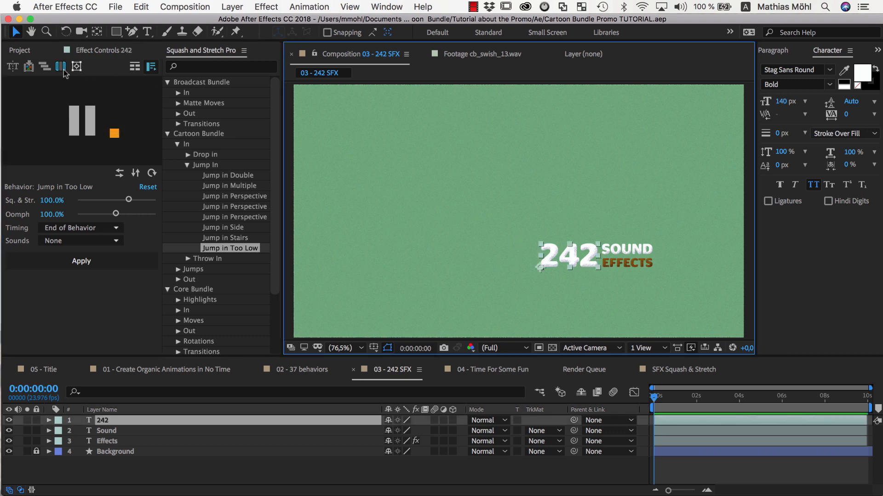
pyautogui.click(12, 67)
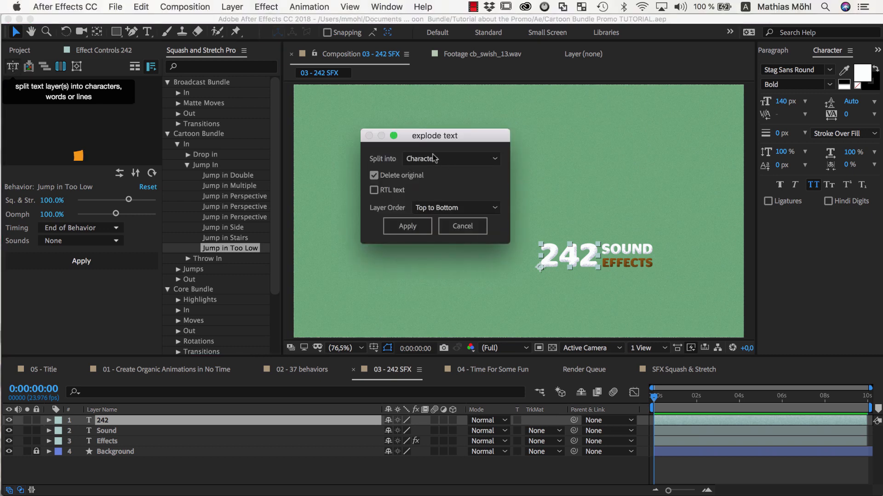
pyautogui.click(407, 226)
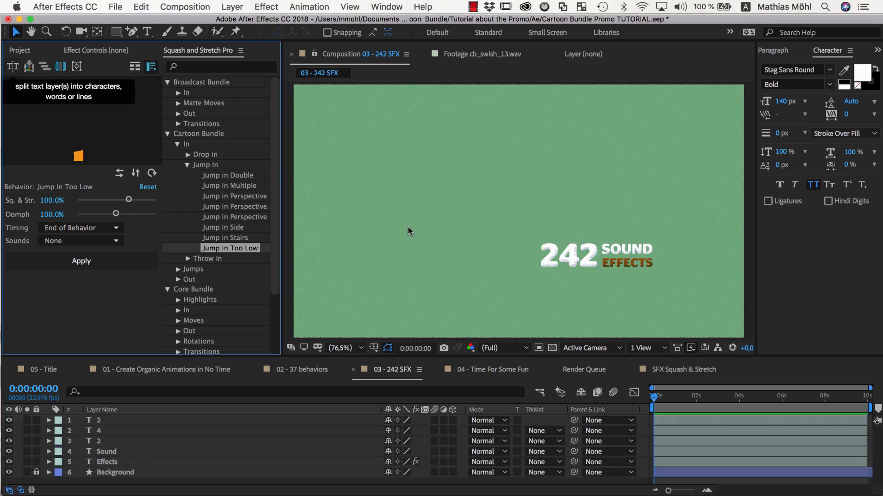
pyautogui.click(551, 257)
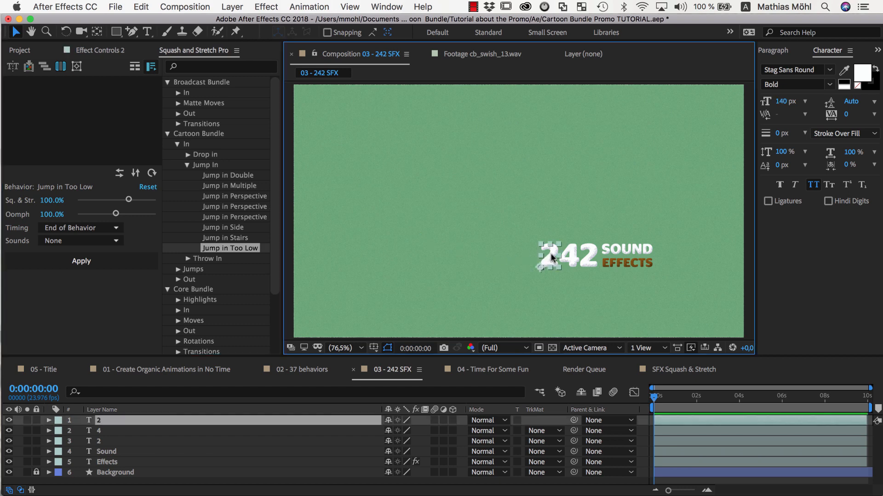
pyautogui.click(573, 258)
pyautogui.click(595, 260)
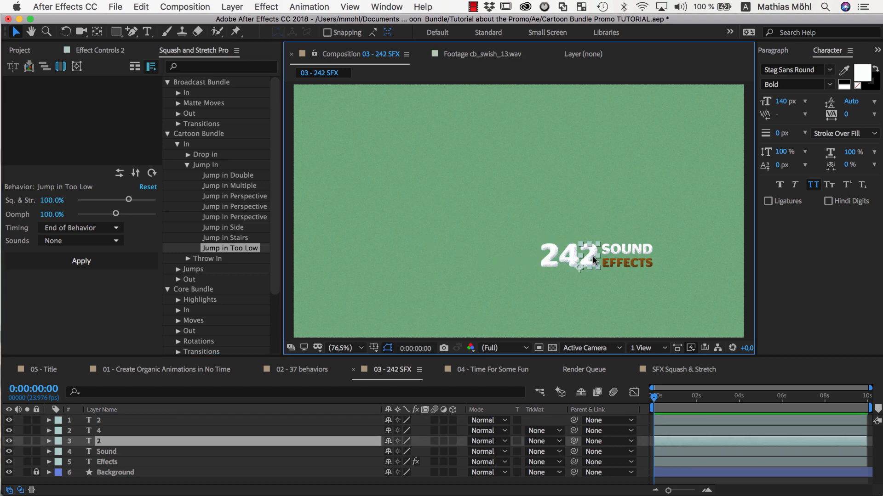
# Apply Jump in Too Low with the Boing Bright sound to the first 2 of 242 at 0:00:05:06.
pyautogui.click(550, 260)
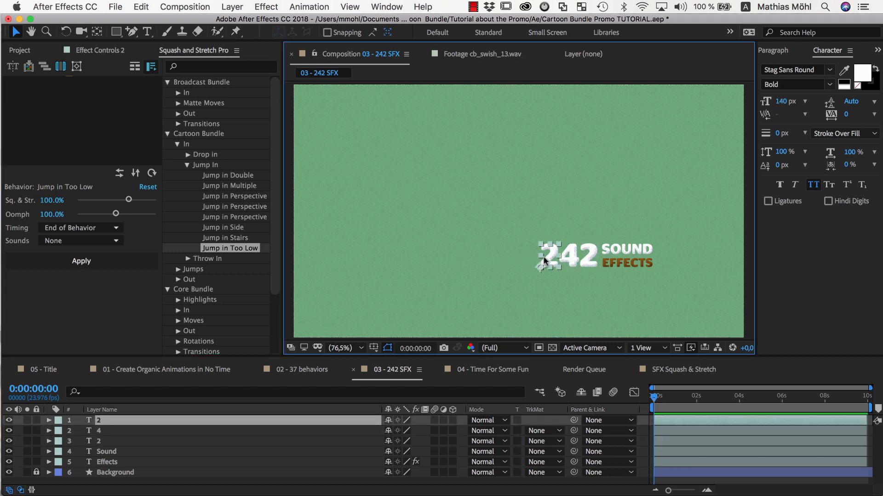
pyautogui.click(81, 240)
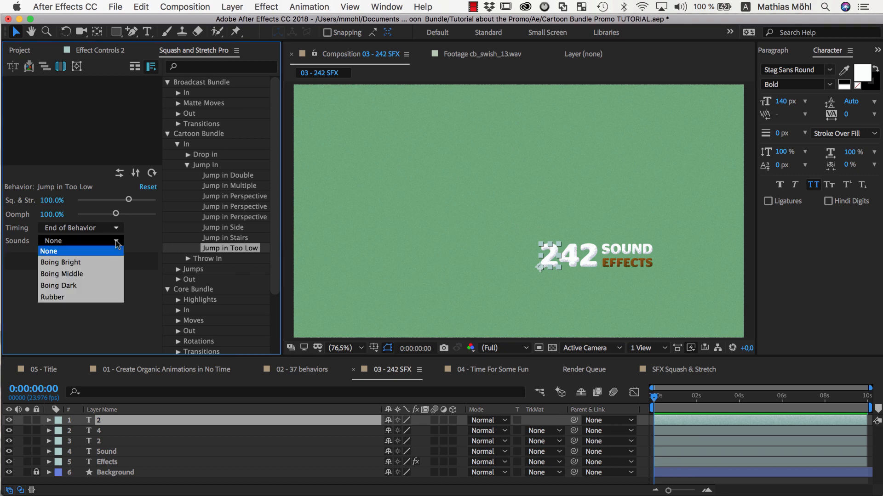
pyautogui.click(86, 262)
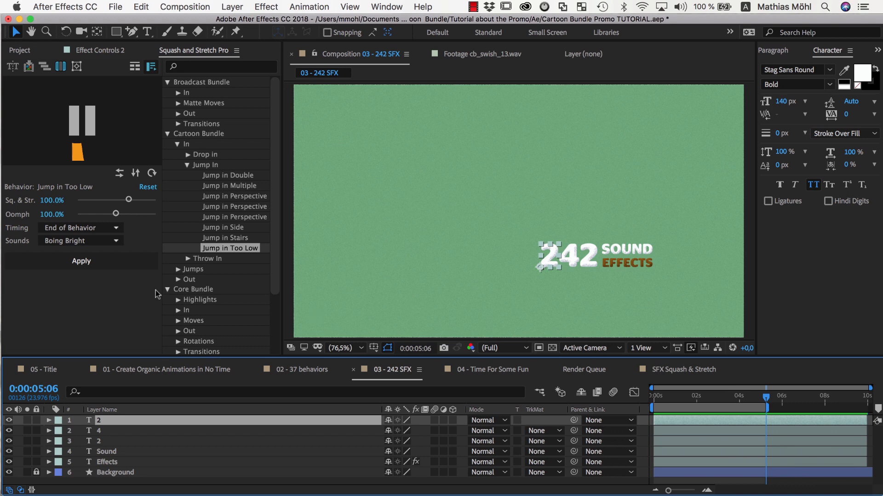
pyautogui.click(82, 261)
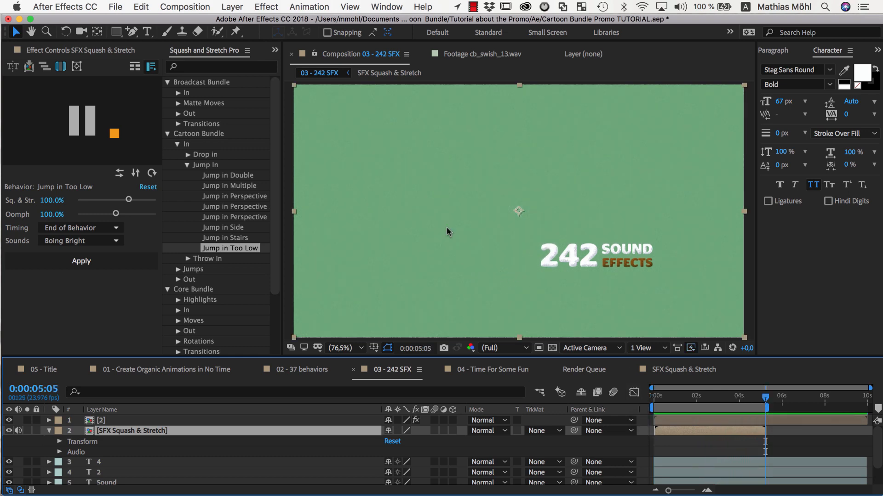
# Undo the applied behavior on the first 2 of 242 and reapply Jump in Too Low with Oomph set to 200%.
pyautogui.click(141, 7)
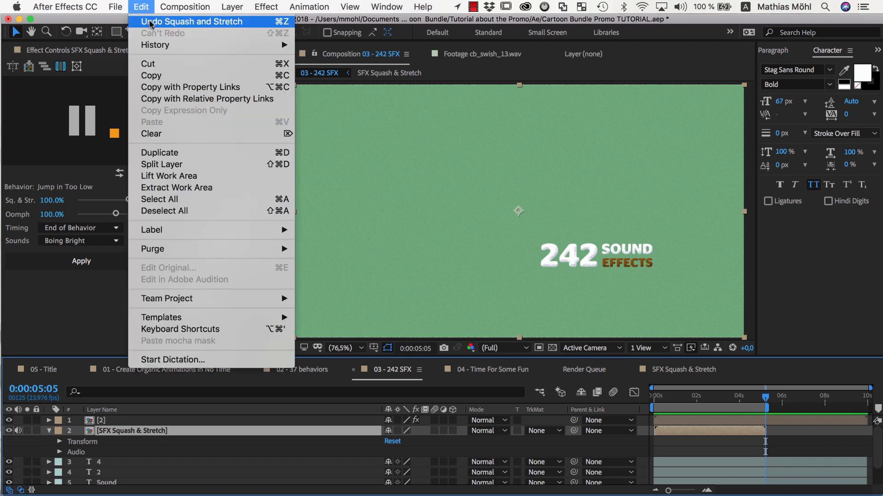
pyautogui.click(150, 22)
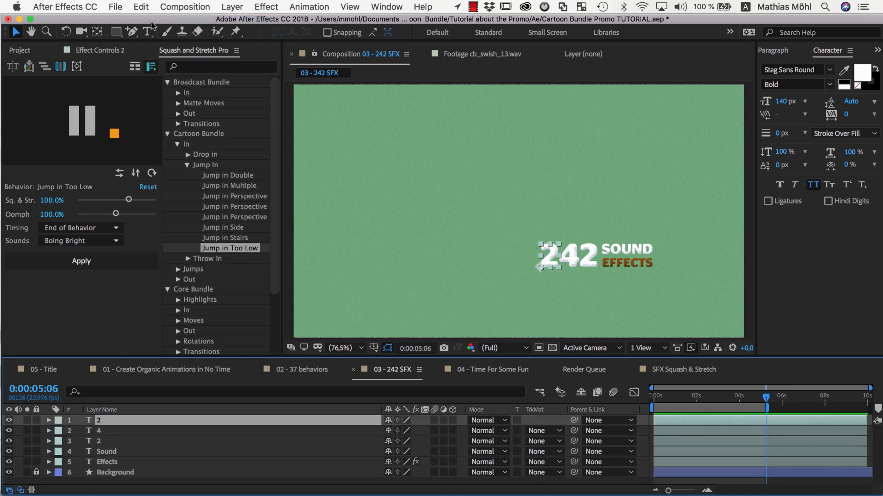
pyautogui.moveTo(113, 218); pyautogui.dragTo(176, 219)
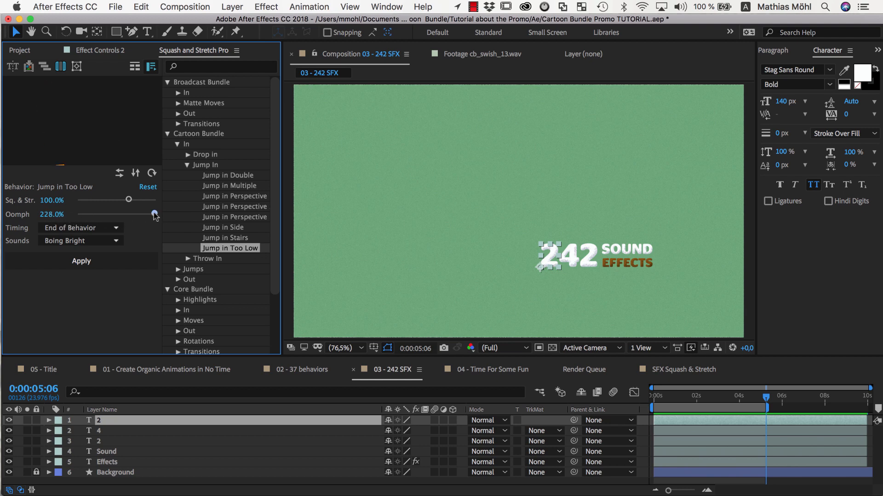
pyautogui.click(117, 266)
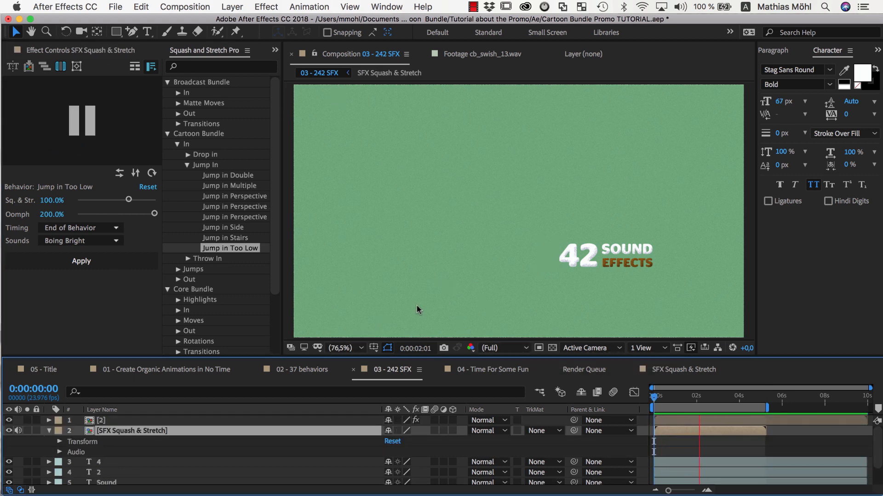
# Create a parent null for all layers of the 242 scene from the first 2 down to Effects.
pyautogui.click(119, 419)
pyautogui.scroll(-2, 118, 460)
pyautogui.keyDown('shift'); pyautogui.click(109, 470); pyautogui.keyUp('shift')
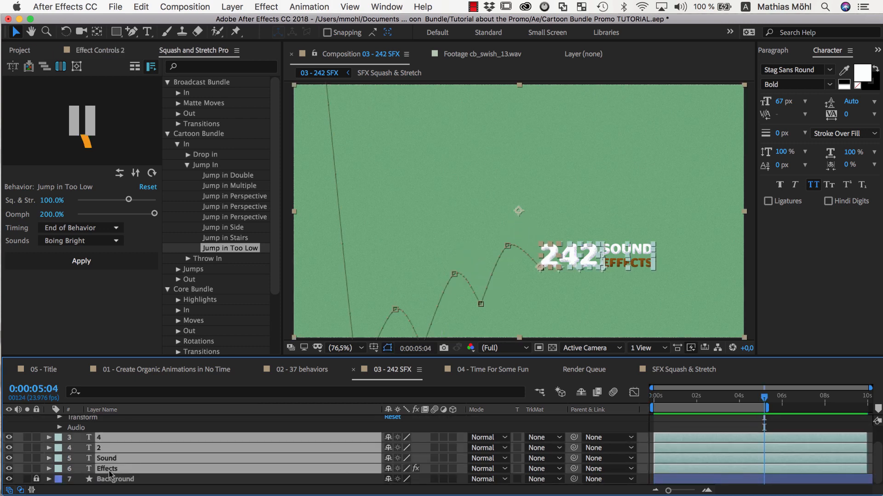
pyautogui.click(77, 67)
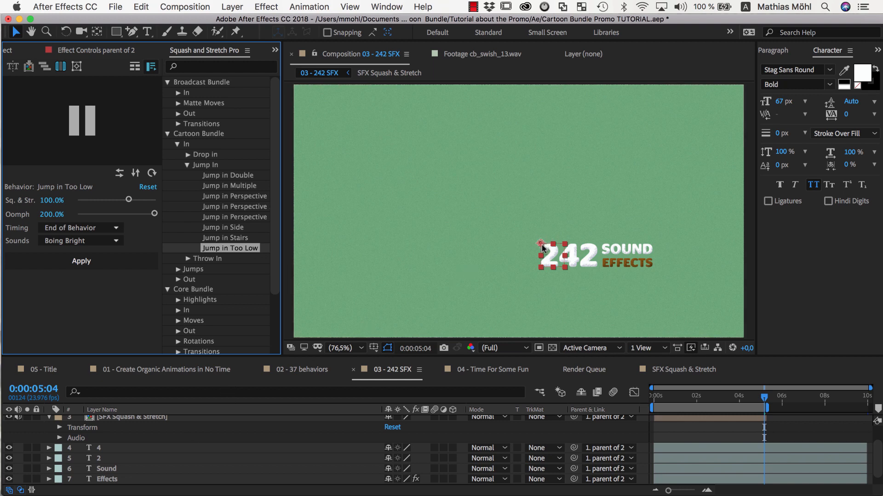
# Move the parent null up so the 242 SOUND EFFECTS text sits in the upper right of the frame, and delete the null.
pyautogui.moveTo(543, 247); pyautogui.dragTo(590, 150)
pyautogui.scroll(2, 152, 445)
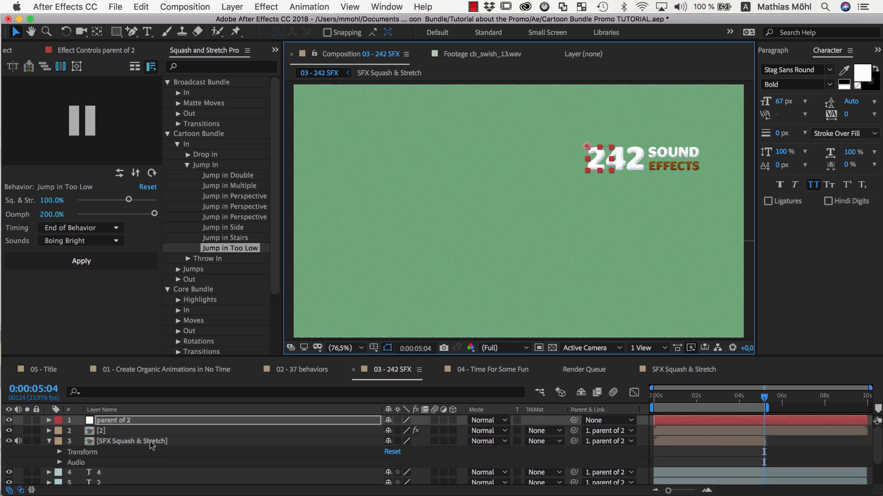
pyautogui.press('Delete')
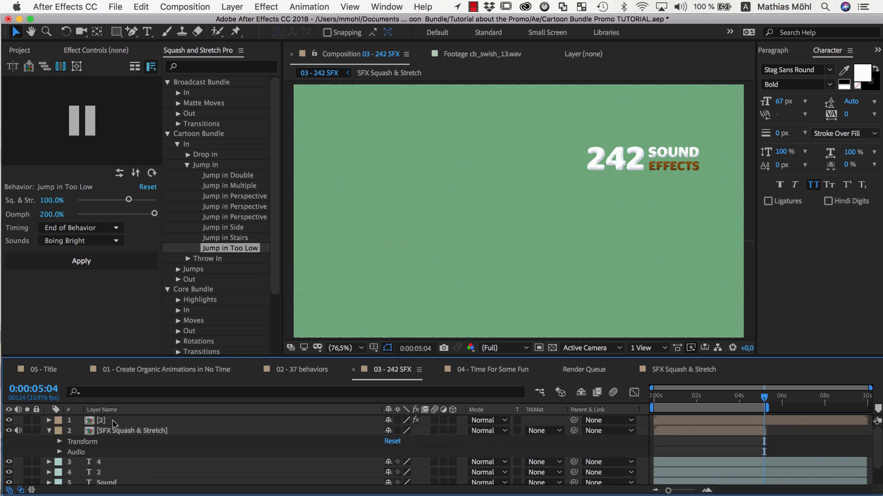
# Show the rulers and place horizontal and vertical guides along the landing and turning points of the first 2's motion path.
pyautogui.click(114, 421)
pyautogui.press('pagedown')
pyautogui.press('super+r')
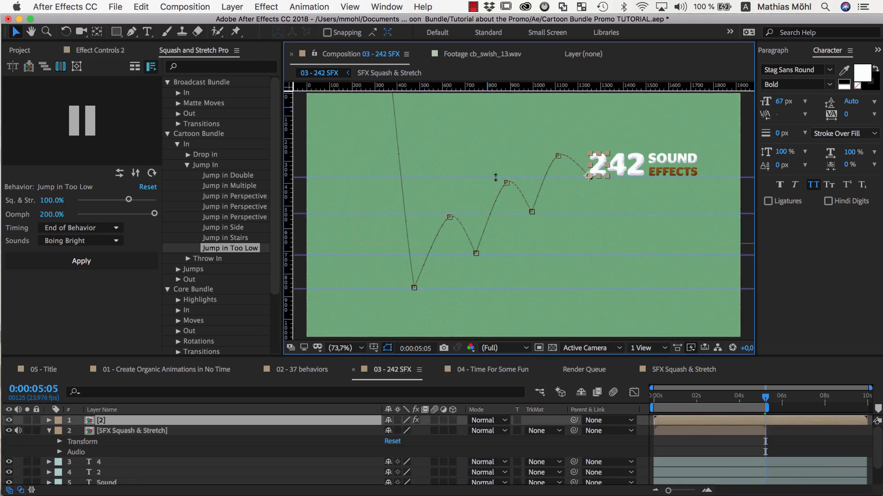
pyautogui.moveTo(496, 177); pyautogui.dragTo(496, 179)
pyautogui.moveTo(289, 234); pyautogui.dragTo(706, 233)
# Draw a rising staircase shape along the guides with the Pen tool, and give it the layer styles of the Line layer in 02 - 37 behaviors.
pyautogui.press('g')
pyautogui.click(296, 290)
pyautogui.click(705, 289)
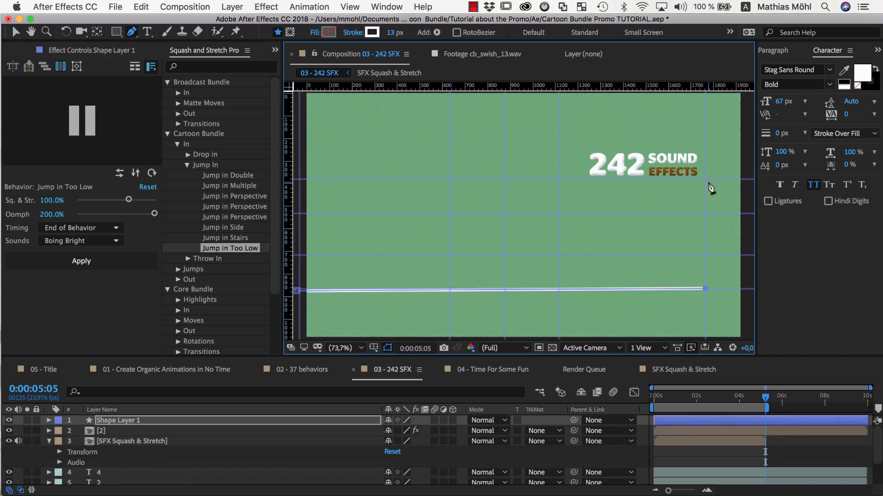
pyautogui.click(705, 179)
pyautogui.click(558, 180)
pyautogui.click(559, 213)
pyautogui.click(505, 213)
pyautogui.click(505, 255)
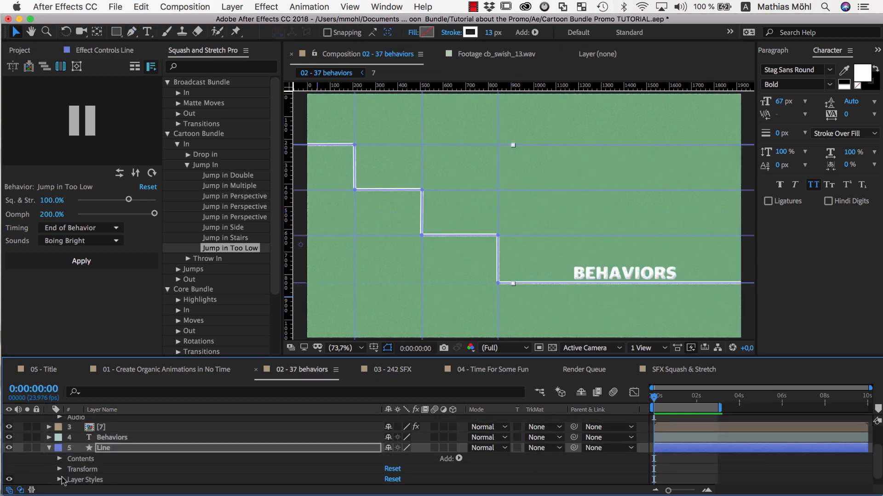
pyautogui.click(141, 7)
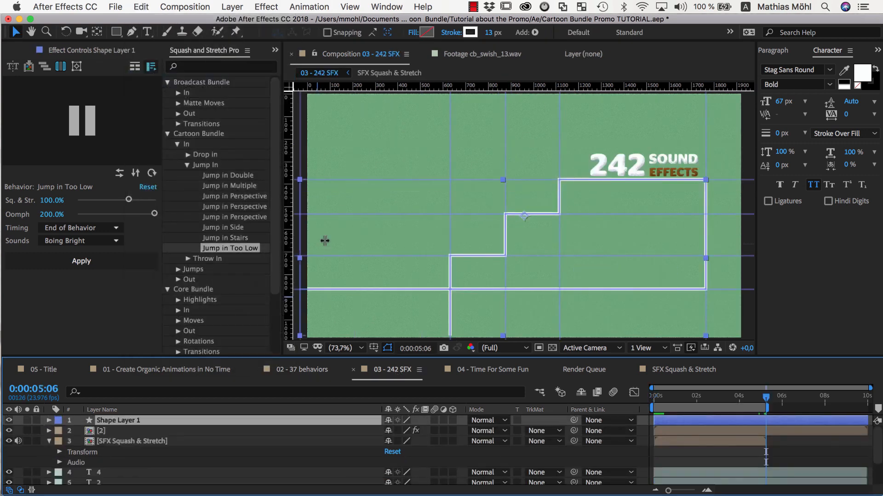
pyautogui.click(139, 6)
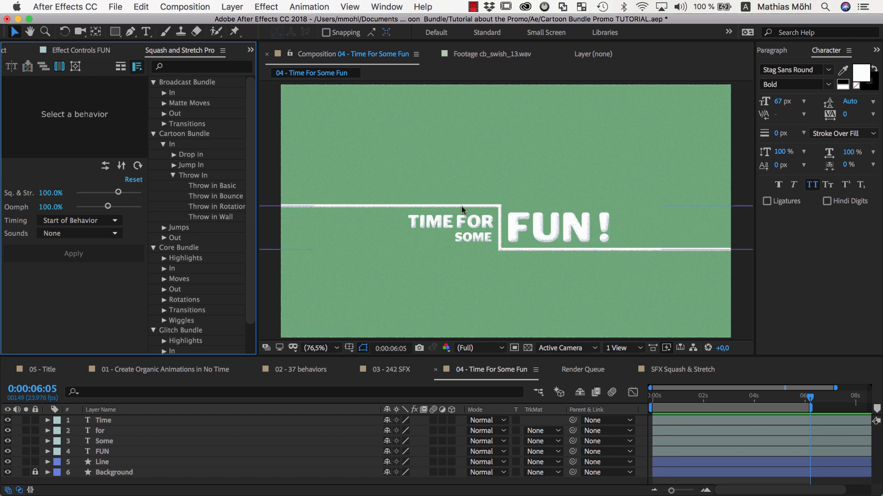
# Choose the Throw in Wall behavior for the 04 - Time For Some Fun composition and split the FUN text into characters, deleting the original.
pyautogui.click(215, 218)
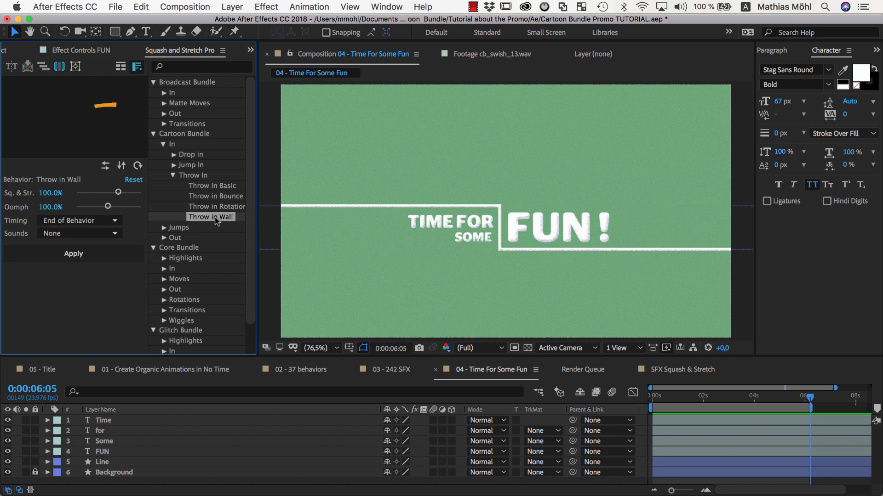
pyautogui.click(536, 224)
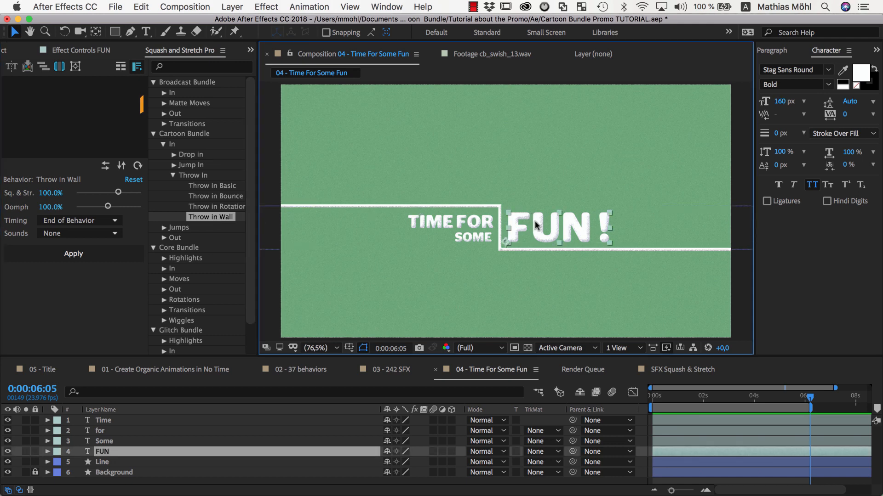
pyautogui.click(12, 67)
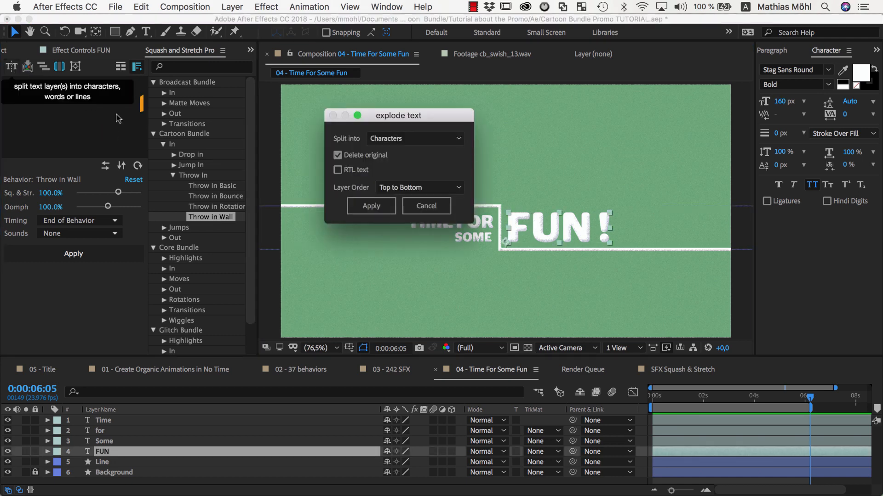
pyautogui.click(367, 207)
# Apply Throw in Wall with the Wet sound to the letter N of FUN at 0:00:06:05.
pyautogui.click(578, 234)
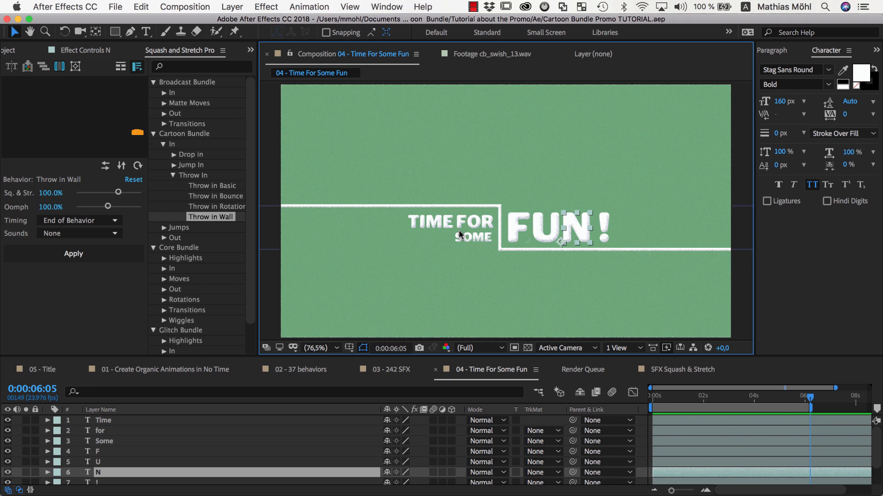
pyautogui.click(100, 234)
pyautogui.click(69, 249)
pyautogui.click(73, 253)
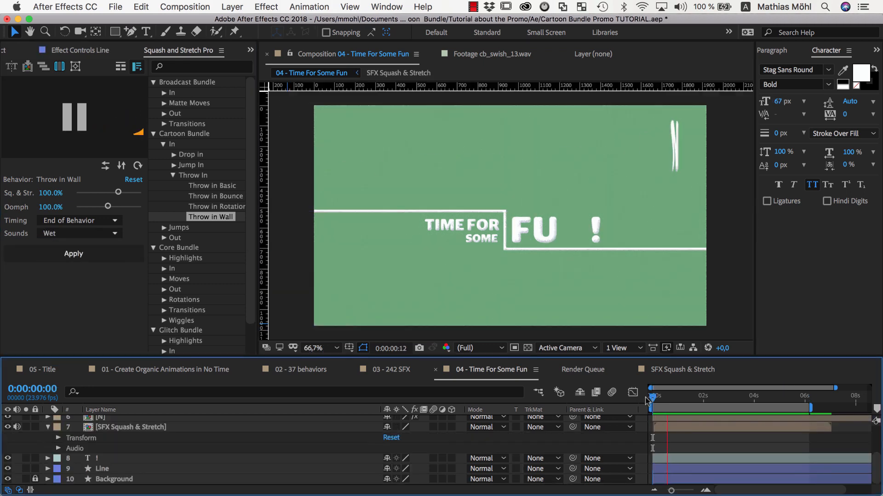
# Add a vertical guide where the N hits, extend the Line layer's path upward there as a wall, and preview the animation.
pyautogui.moveTo(275, 201); pyautogui.dragTo(681, 211)
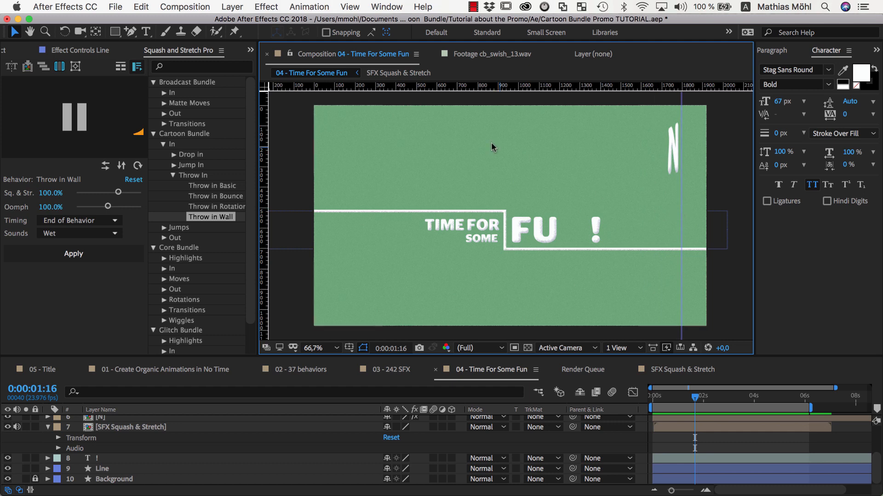
pyautogui.press('g')
pyautogui.click(102, 469)
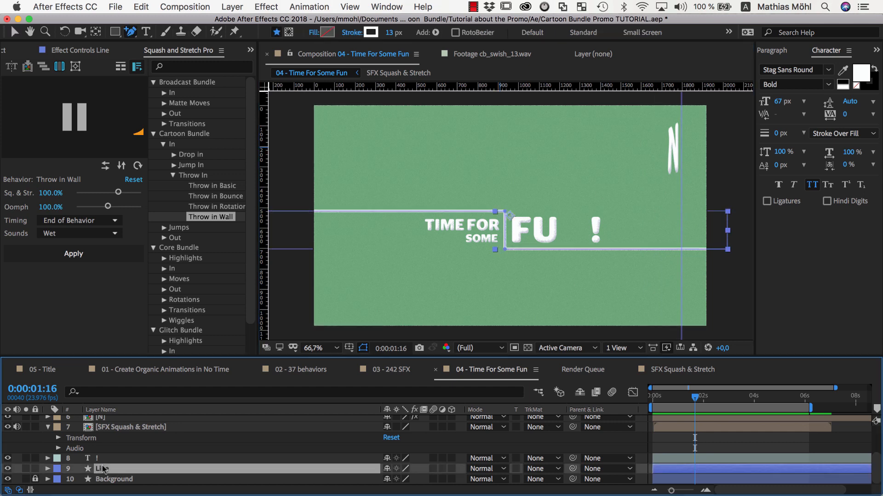
pyautogui.click(681, 250)
pyautogui.moveTo(727, 249); pyautogui.dragTo(681, 96)
pyautogui.moveTo(695, 398); pyautogui.dragTo(697, 397)
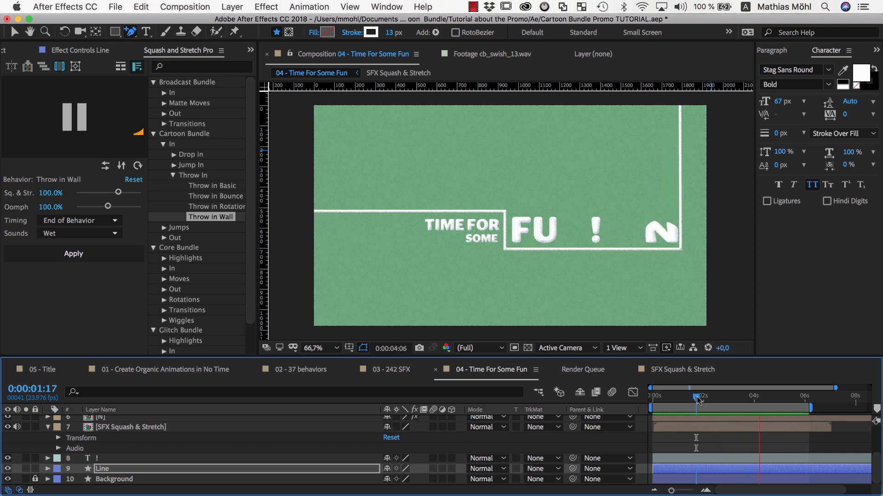
pyautogui.press('space')
# Reveal the N layer's Position keyframes and move its landing point at 0:00:04:10 down onto the line.
pyautogui.scroll(5, 111, 476)
pyautogui.click(108, 474)
pyautogui.press('p')
pyautogui.moveTo(761, 389); pyautogui.dragTo(776, 408)
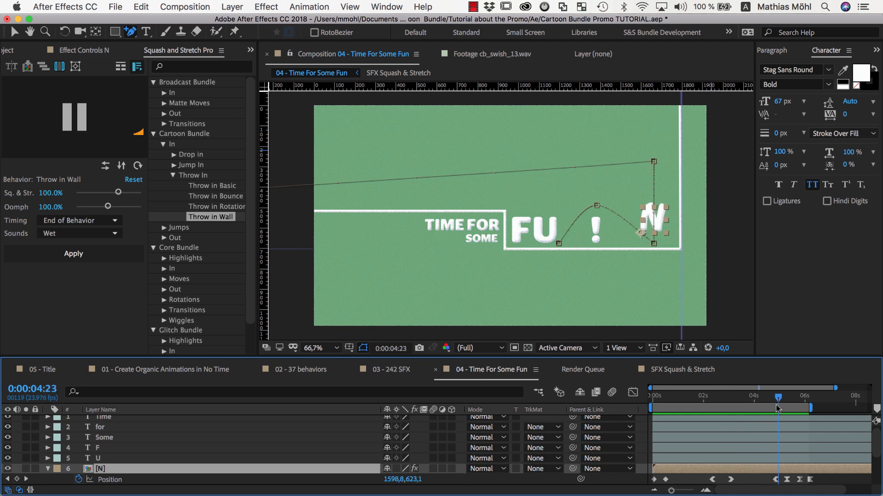
pyautogui.moveTo(723, 475); pyautogui.dragTo(762, 482)
pyautogui.moveTo(762, 482); pyautogui.dragTo(780, 484)
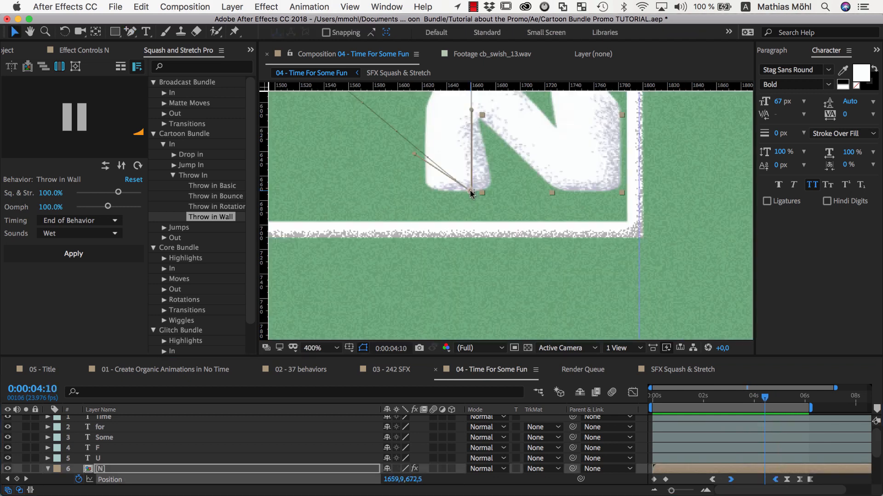
pyautogui.moveTo(471, 192); pyautogui.dragTo(469, 220)
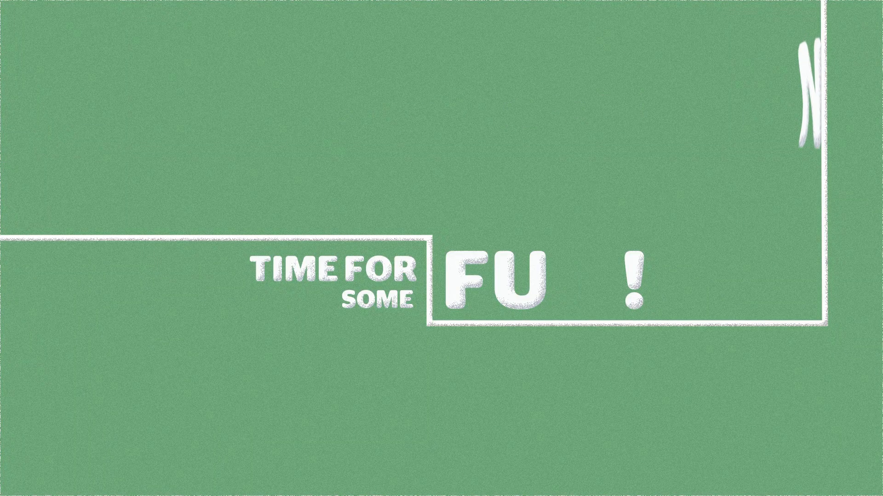